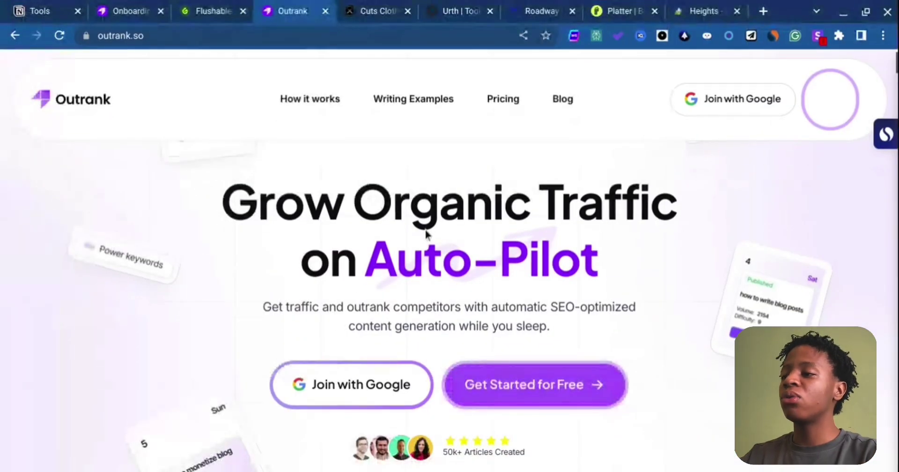
Open the Outrank onboarding page and look over the fields of the business form.
left_click(133, 9)
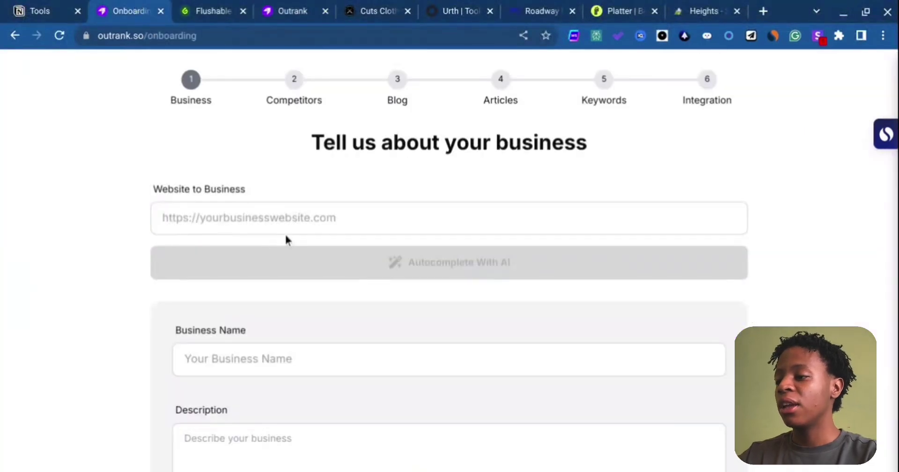
left_click(229, 240)
scroll(230, 241, "down", 3)
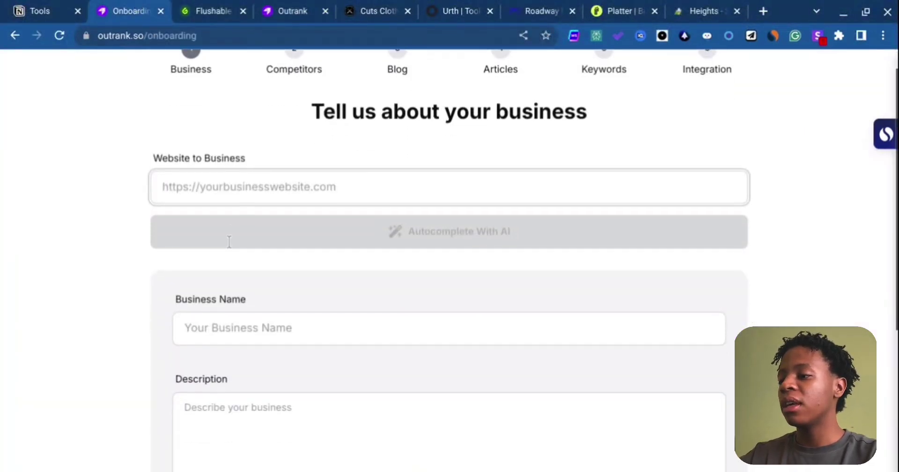
key("F11")
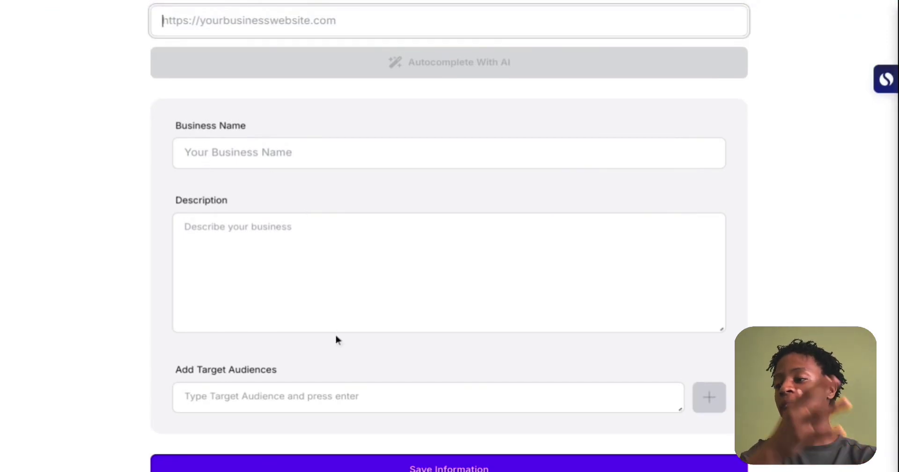
scroll(337, 337, "down", 1)
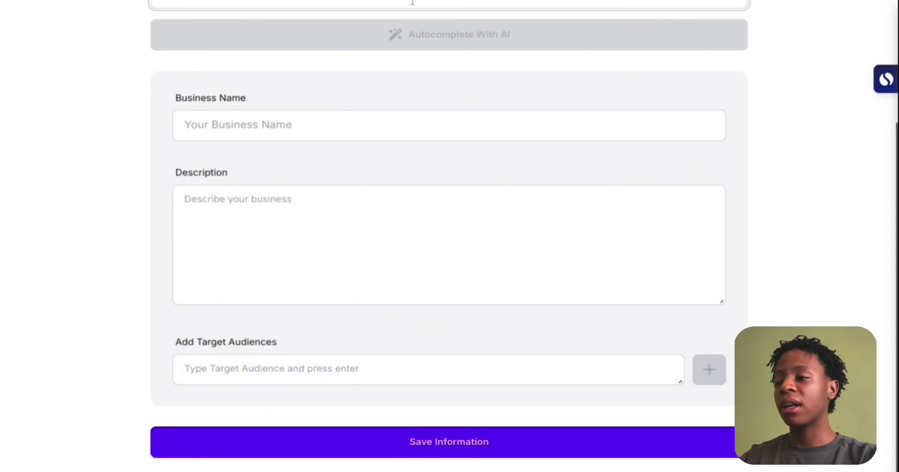
Switch to the goodwipes website and look through its homepage down to the product categories.
mouse_move(413, 2)
left_click(190, 6)
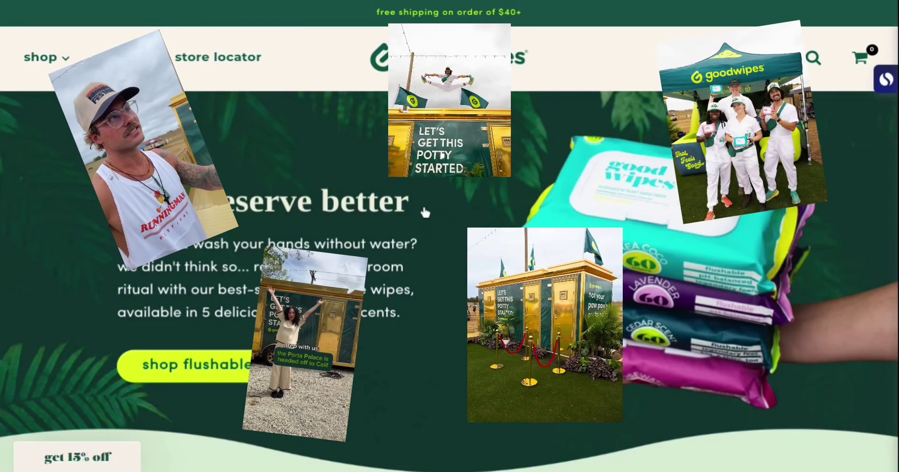
scroll(425, 212, "down", 4)
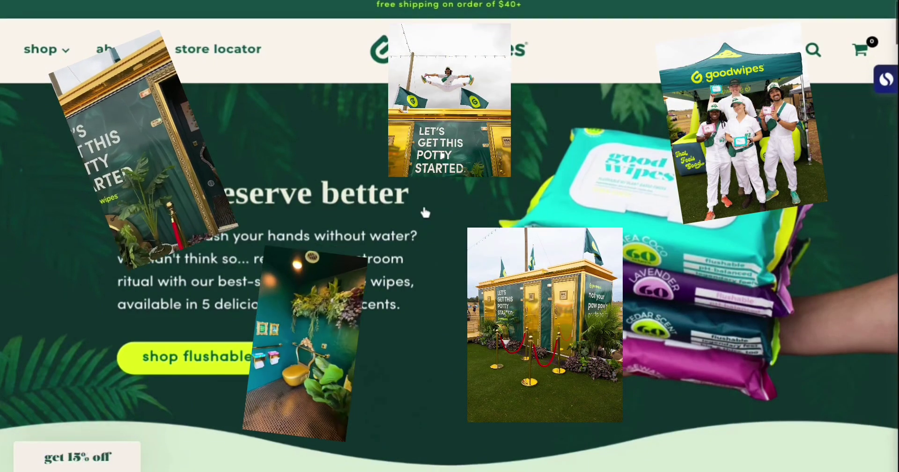
scroll(425, 212, "down", 3)
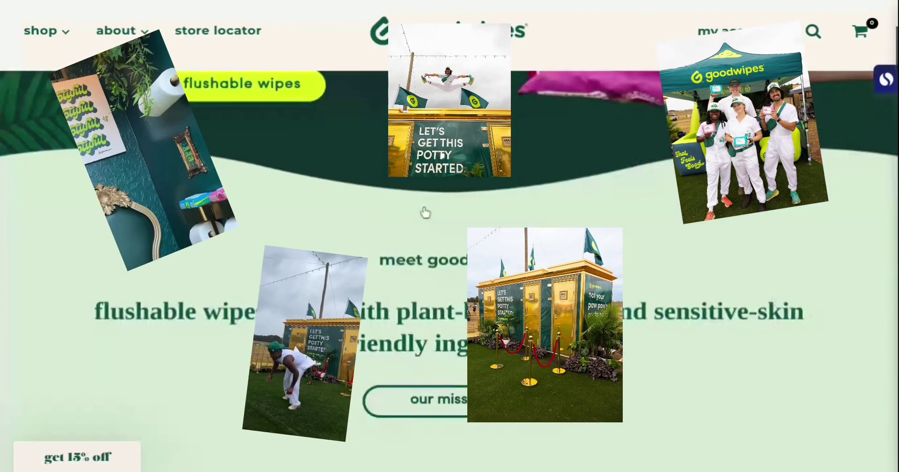
scroll(424, 212, "down", 1)
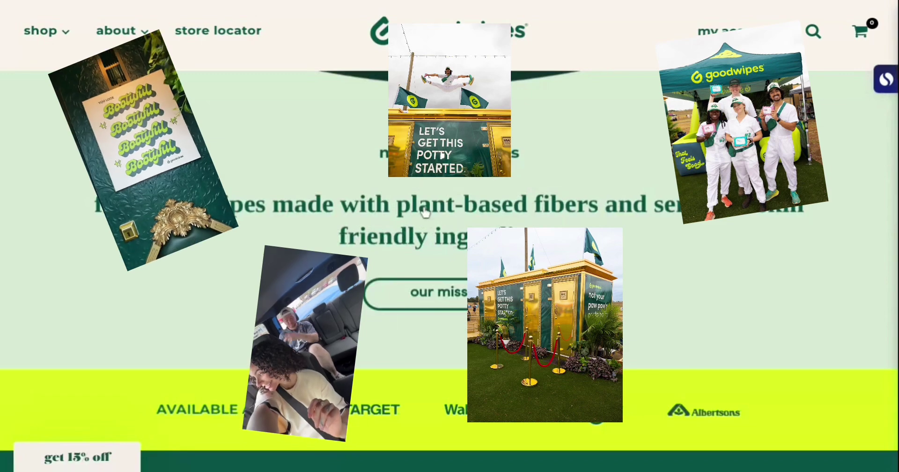
scroll(425, 212, "down", 9)
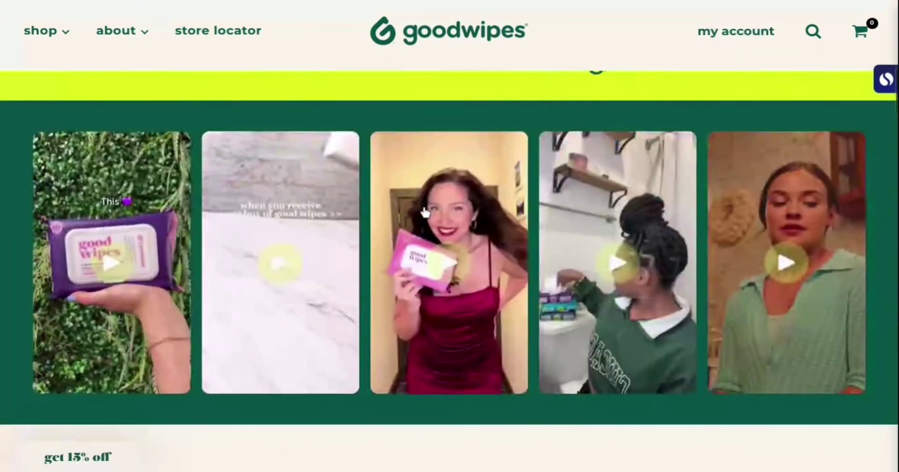
scroll(425, 212, "down", 6)
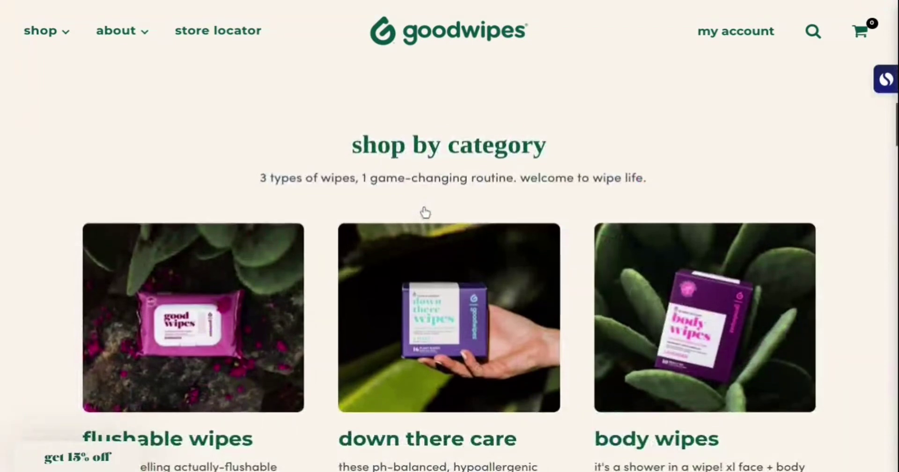
key("Home")
mouse_move(435, 6)
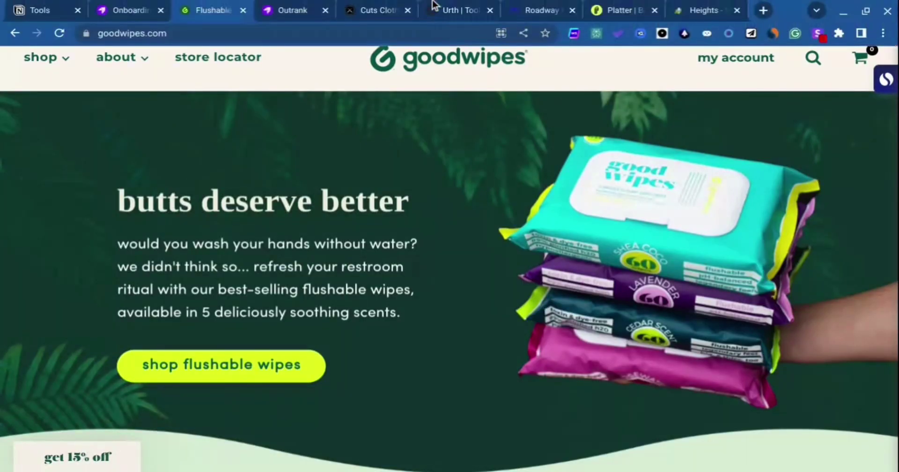
left_click(100, 7)
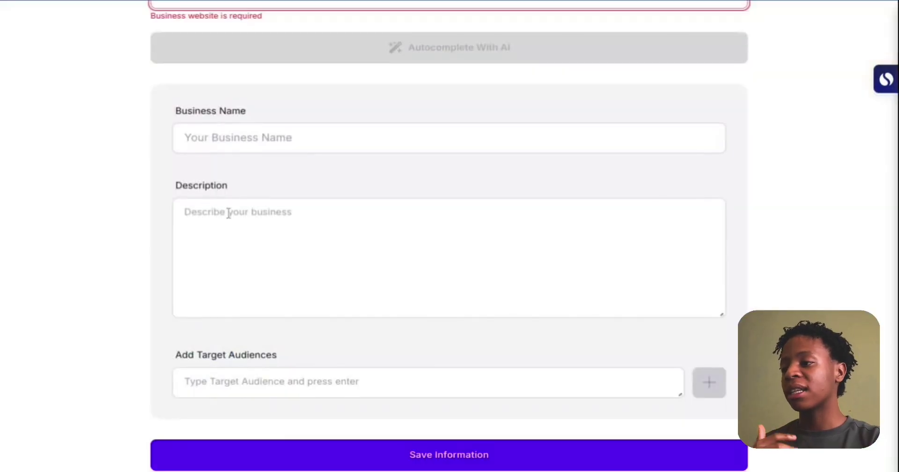
scroll(228, 214, "up", 3)
scroll(229, 216, "up", 1)
left_click(166, 153)
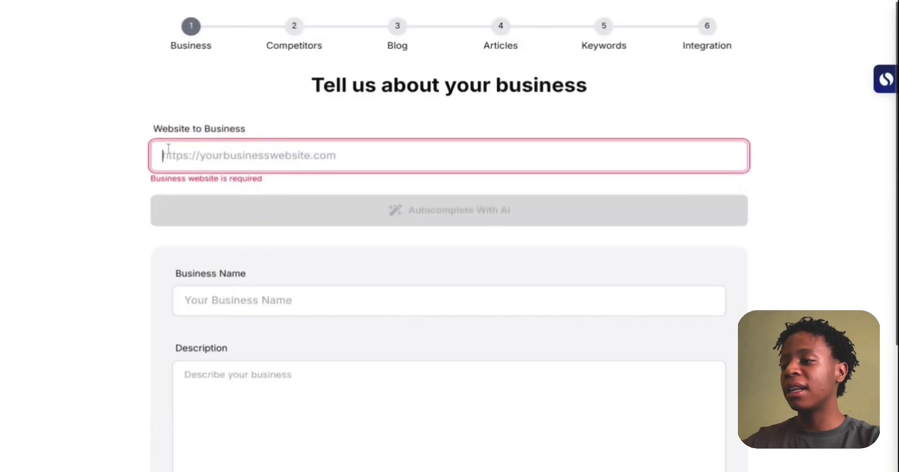
type("https://goodwipes.com/")
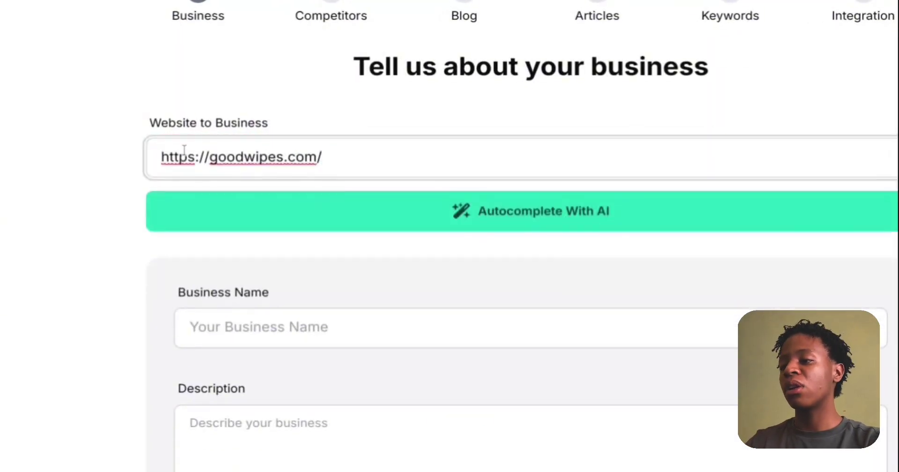
left_click(462, 214)
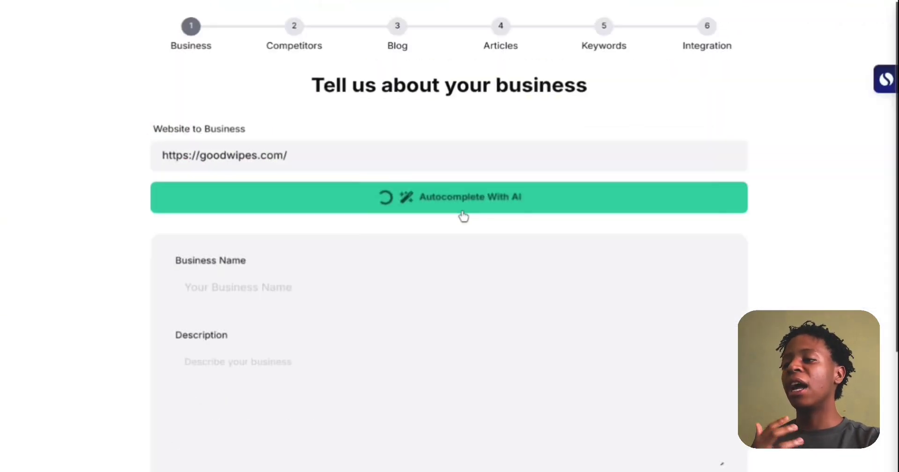
Review the generated description and target audiences for goodwipes, and save the business information.
scroll(464, 216, "down", 3)
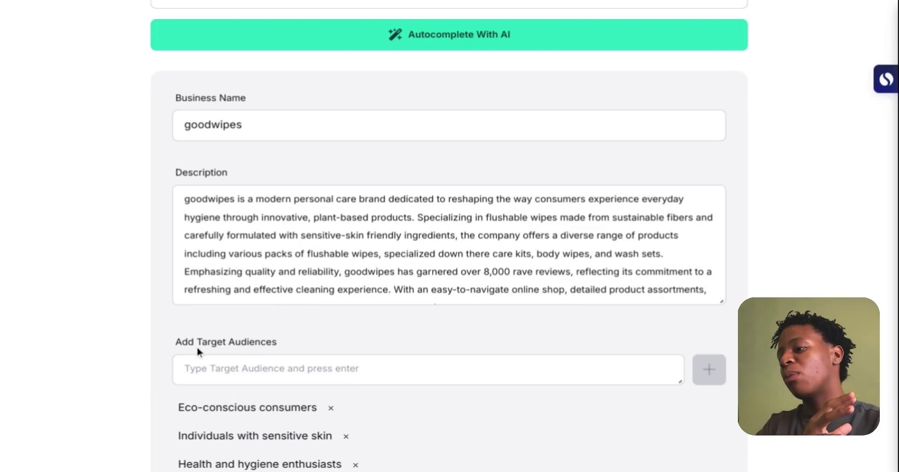
scroll(196, 349, "down", 3)
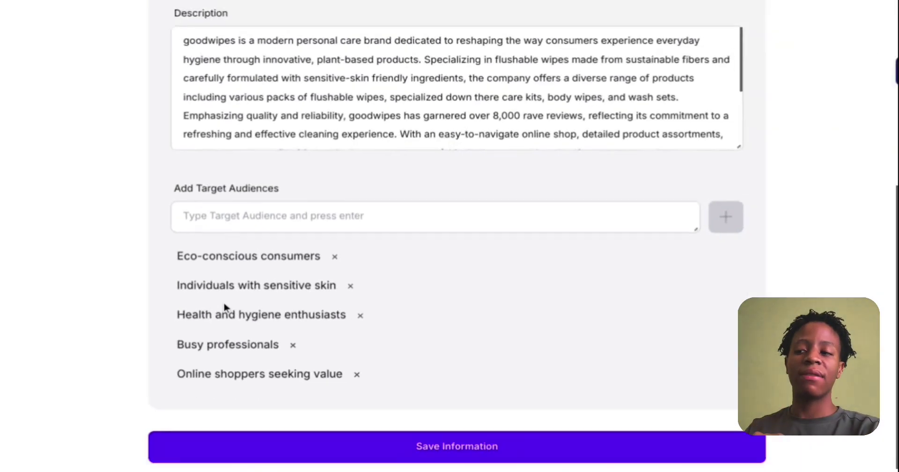
scroll(223, 300, "up", 5)
left_click(301, 467)
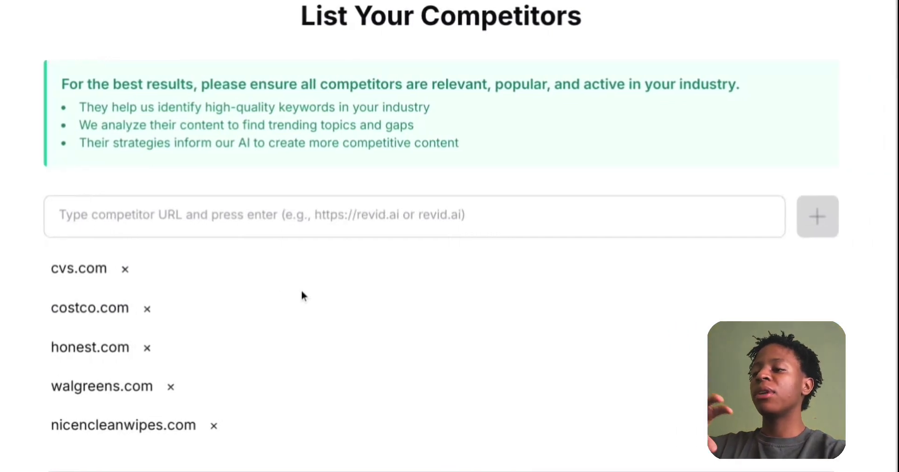
Remove the suggested competitors cvs.com, costco.com, honest.com, walgreens.com and nicencleanwipes.com from the competitor list.
scroll(303, 295, "down", 1)
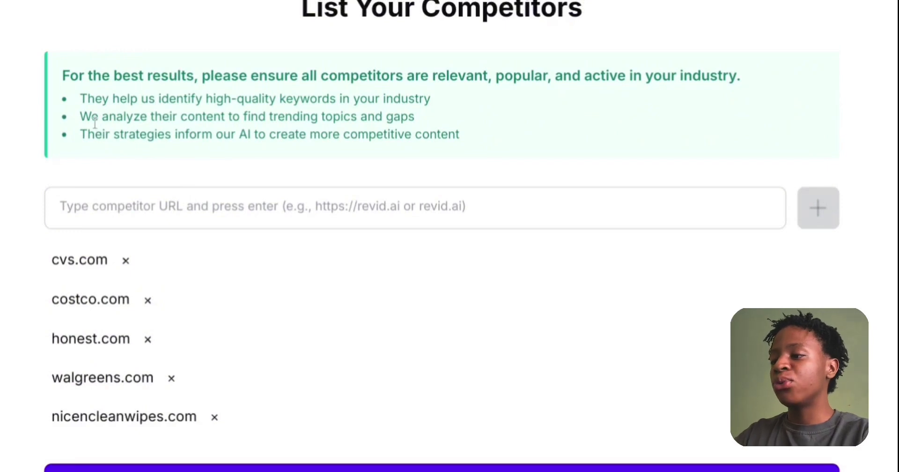
left_click_drag(93, 123, 216, 127)
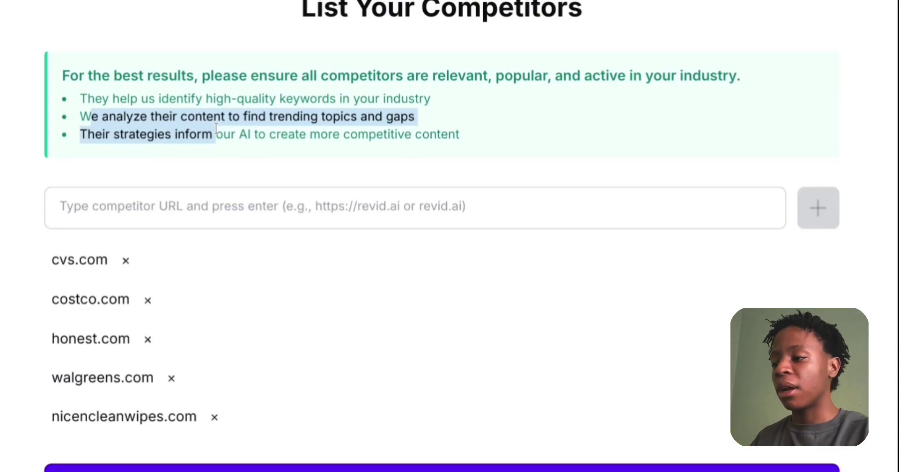
scroll(215, 127, "down", 2)
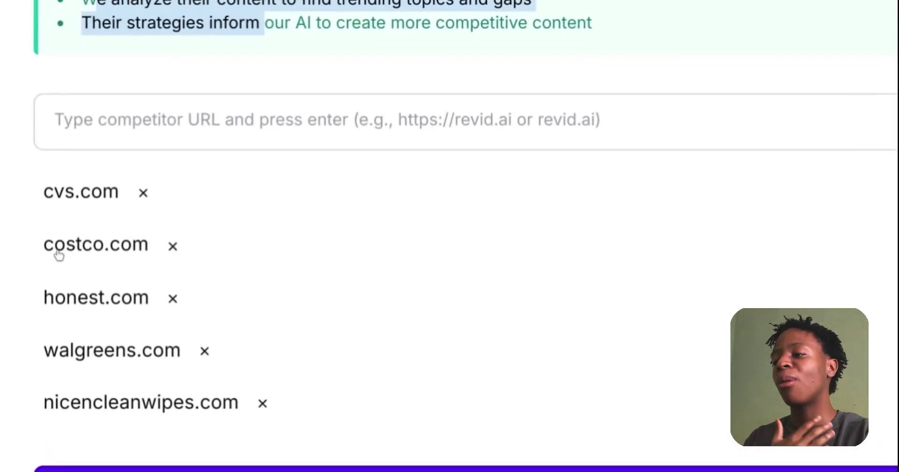
left_click(144, 192)
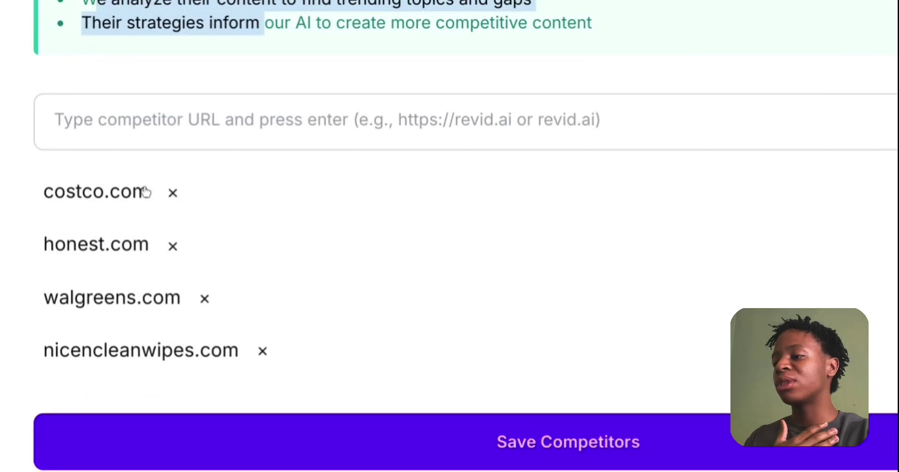
left_click(172, 197)
left_click(172, 196)
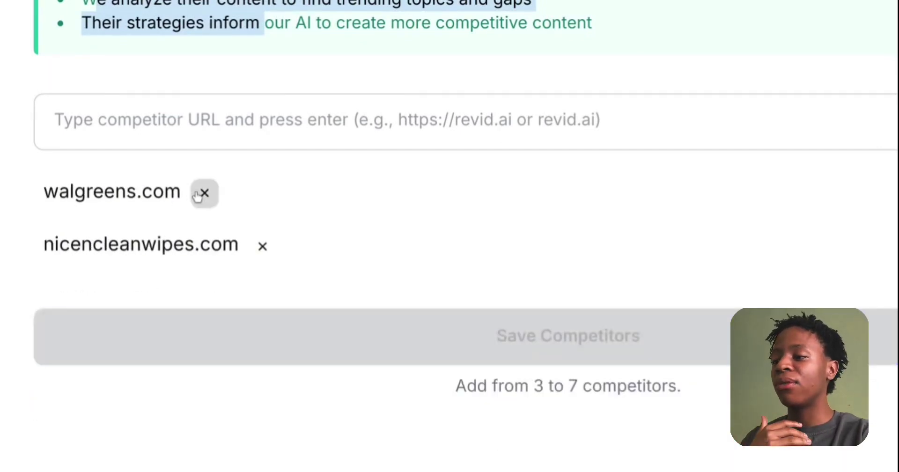
left_click(197, 196)
left_click(262, 193)
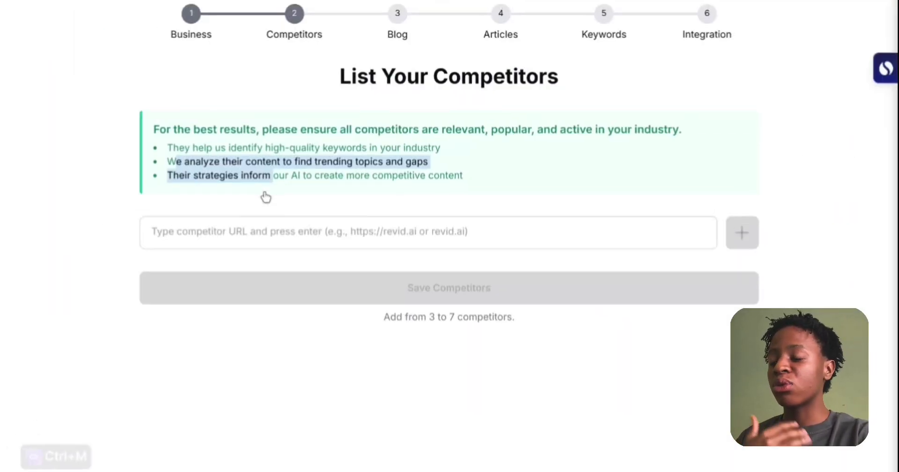
mouse_move(182, 2)
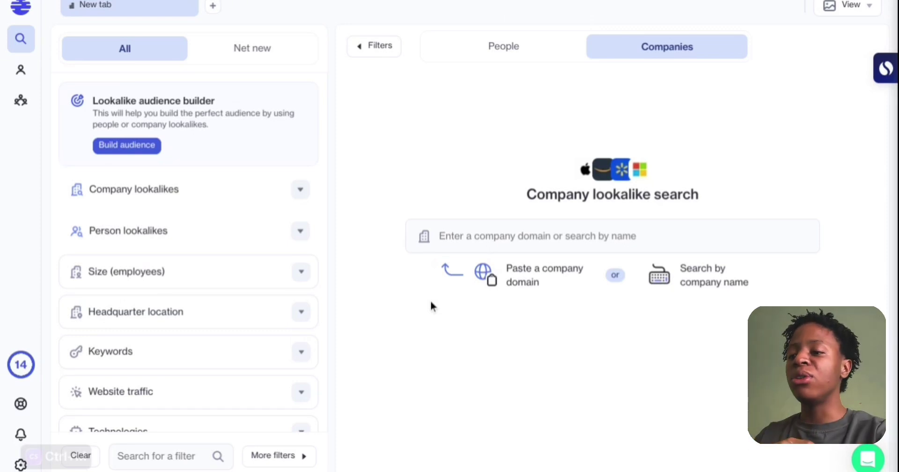
left_click(629, 234)
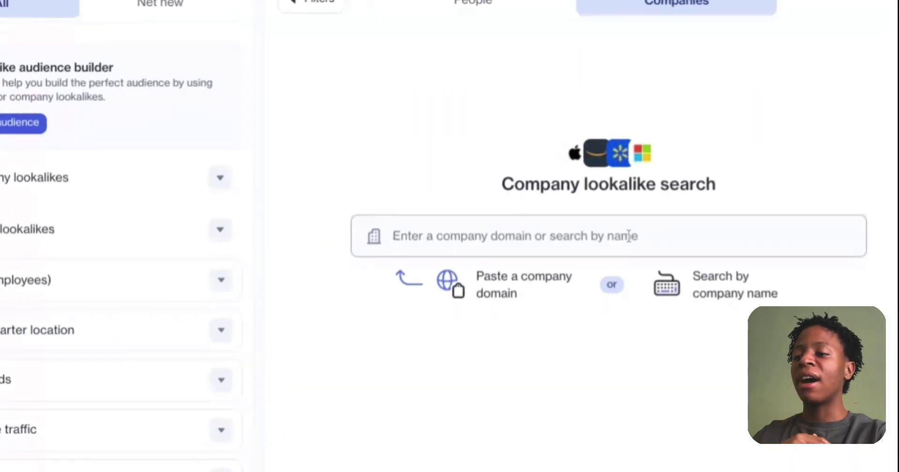
type("https://goodwipes.com/")
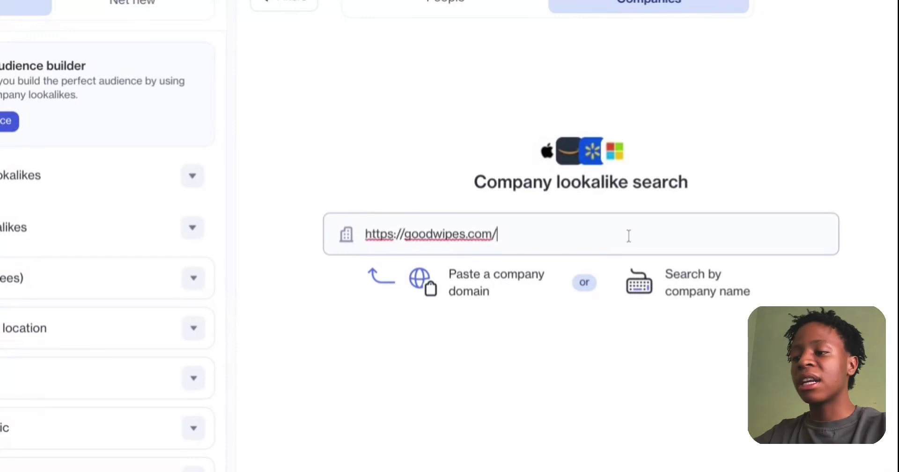
left_click(420, 281)
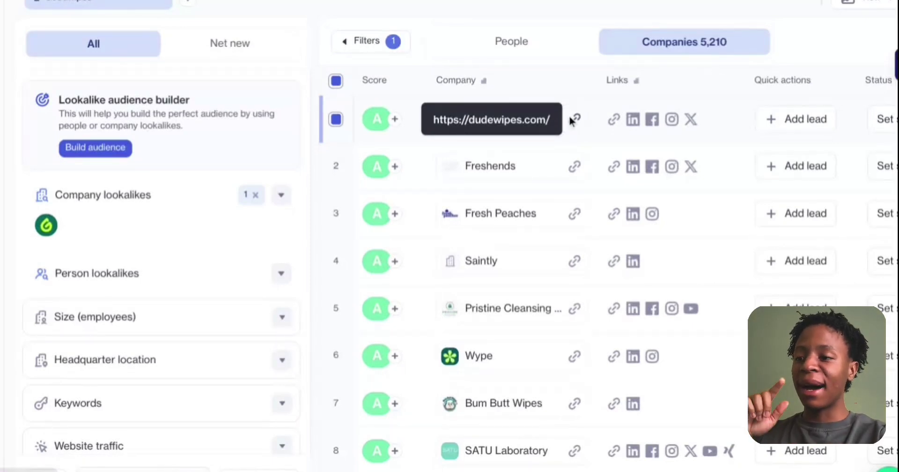
Open the websites of DUDE Wipes and Wype in separate tabs from the lookalike results, returning to the company list.
left_click(572, 118)
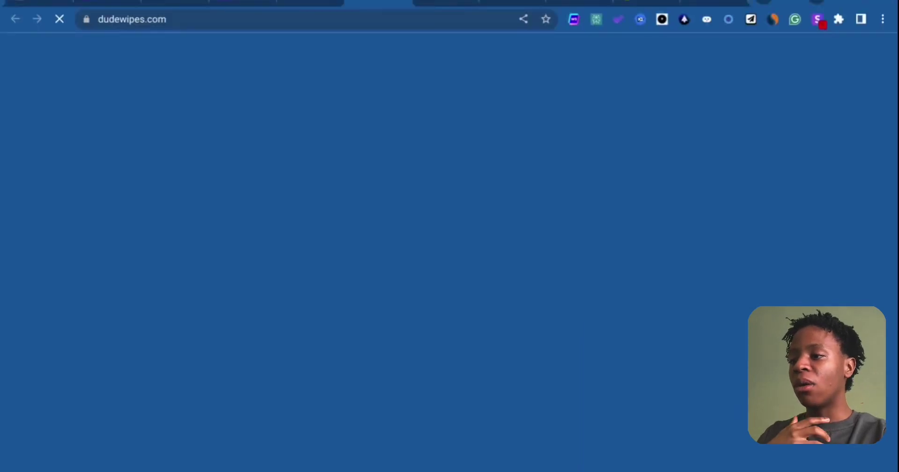
left_click(317, 4)
scroll(426, 119, "up", 1)
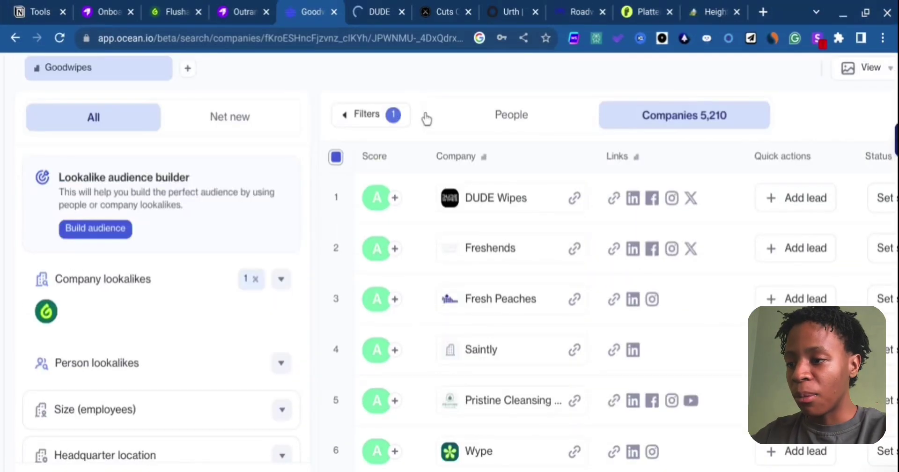
scroll(613, 346, "down", 3)
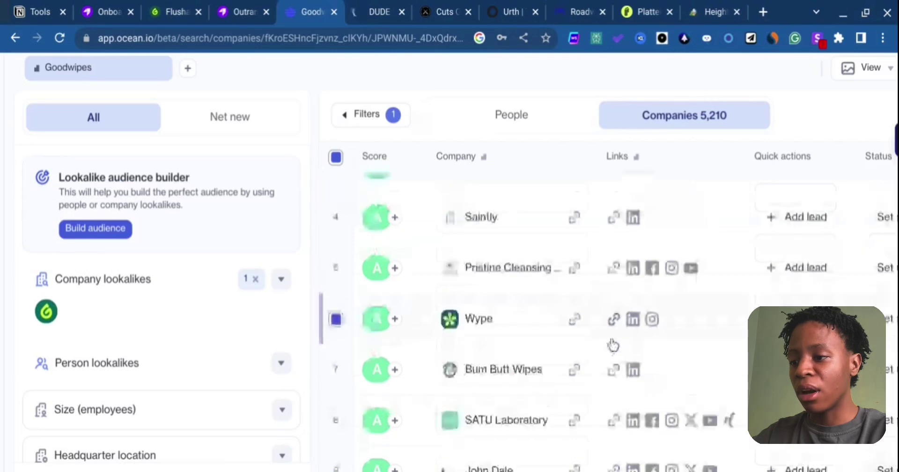
scroll(586, 341, "down", 1)
left_click(575, 309)
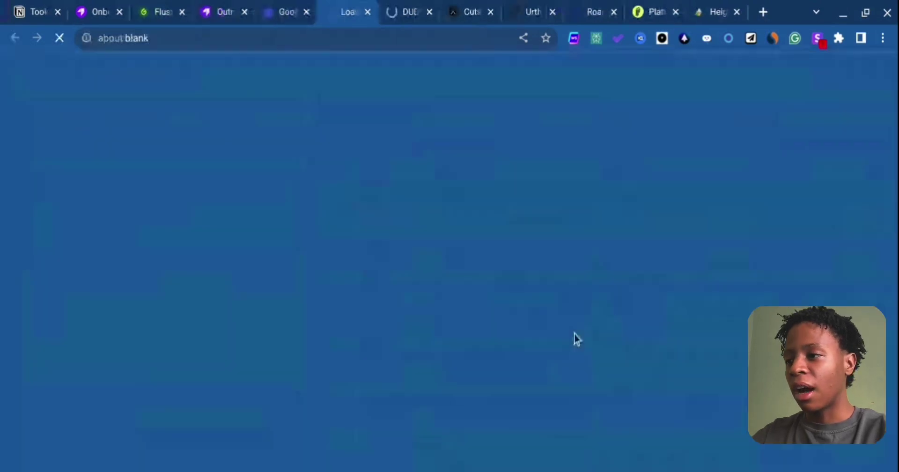
left_click(276, 9)
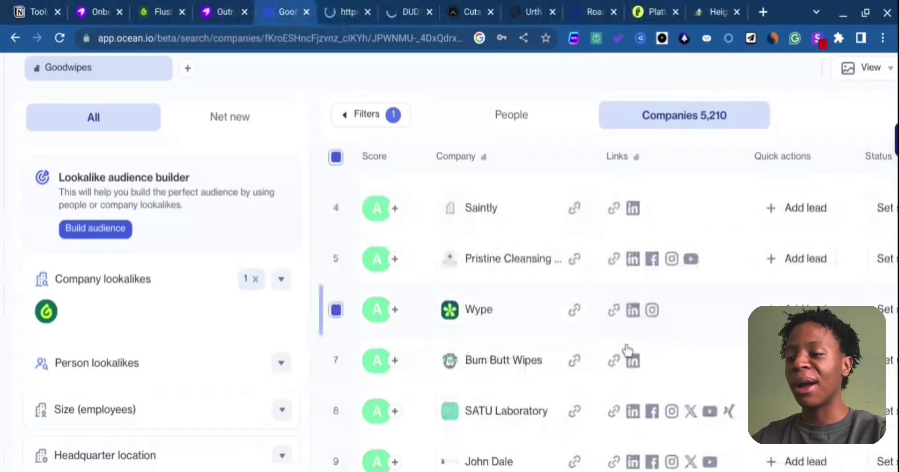
Open the websites of Biom and Gowipe in separate tabs from the lookalike company results.
scroll(628, 349, "down", 5)
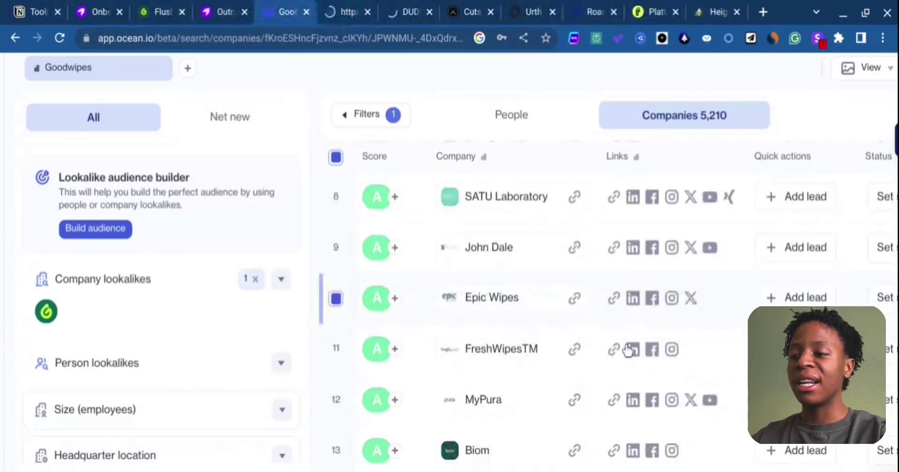
scroll(628, 350, "down", 3)
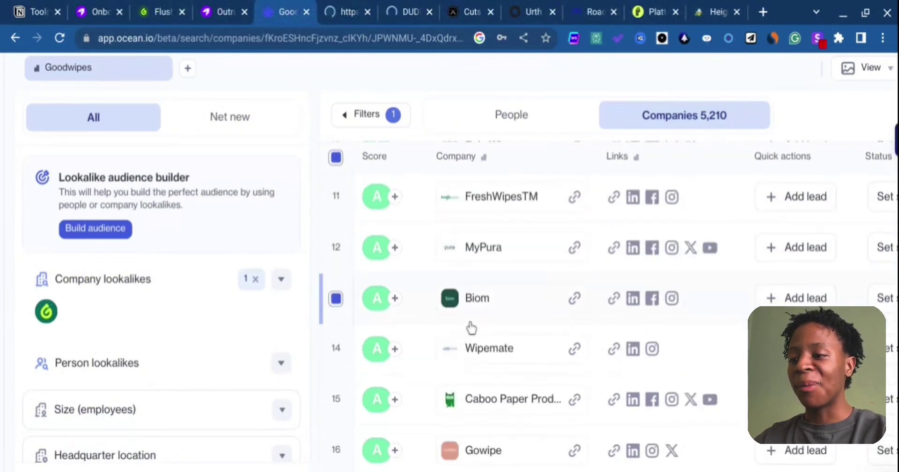
left_click(575, 332)
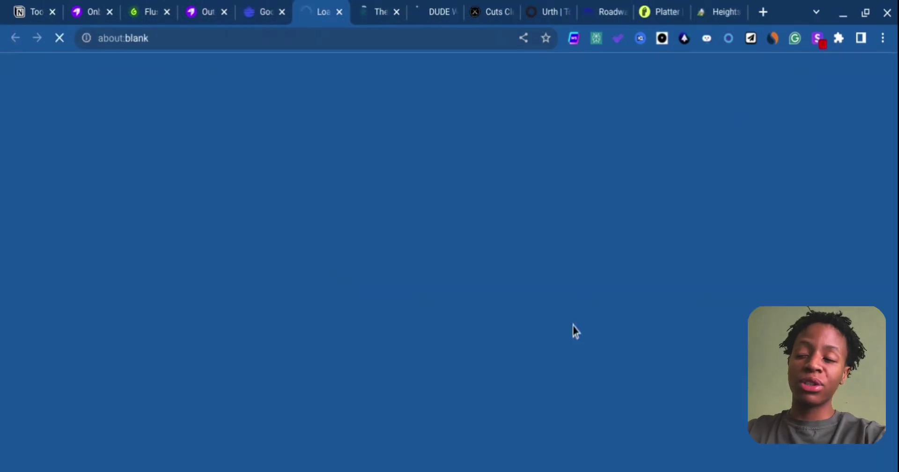
left_click(257, 7)
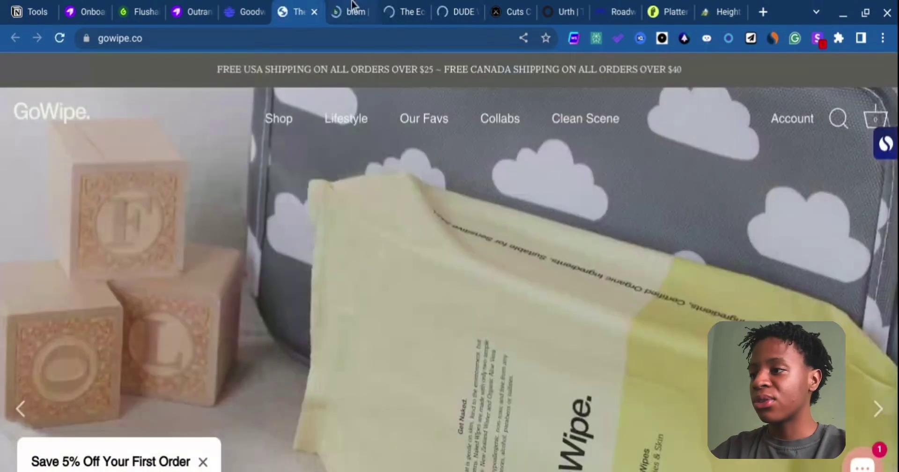
left_click(332, 40)
key("ctrl+c")
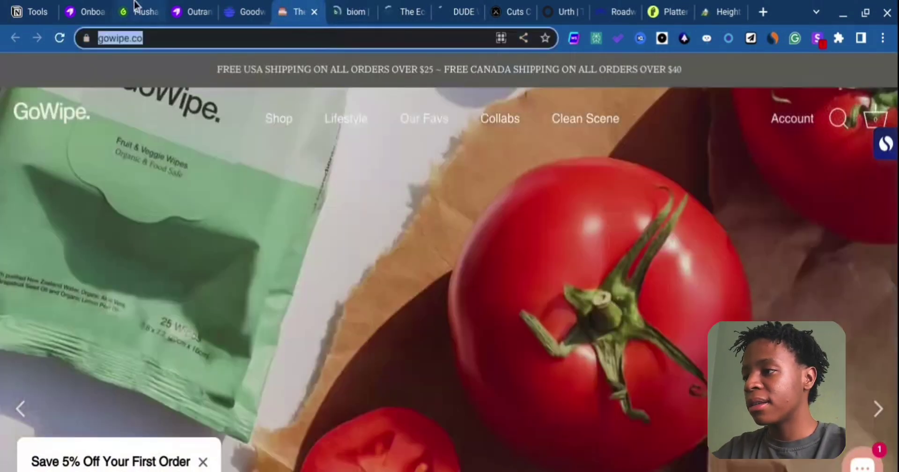
left_click(96, 6)
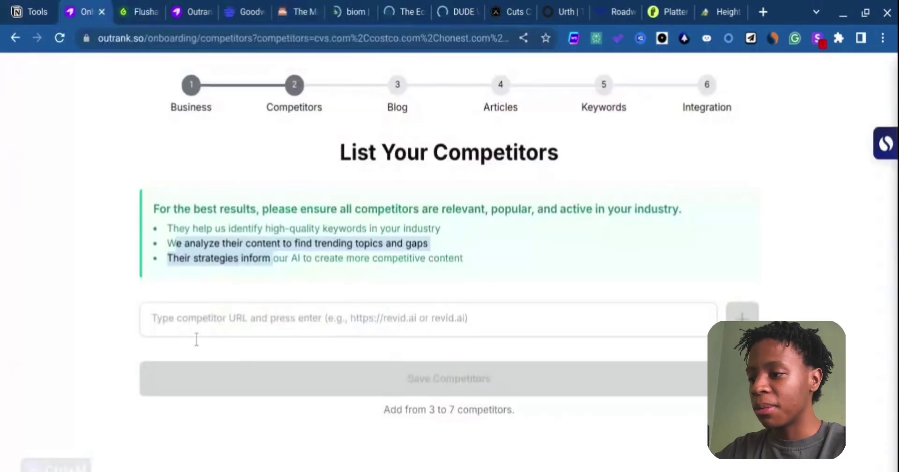
left_click(195, 340)
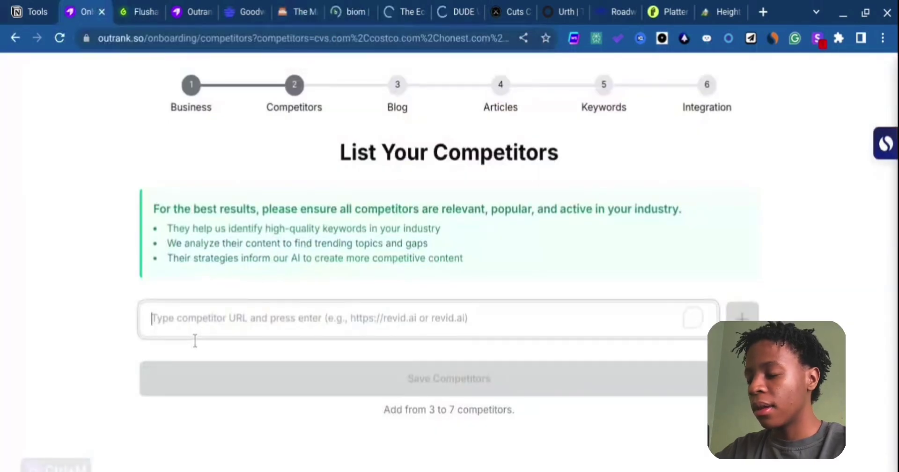
key("ctrl+v")
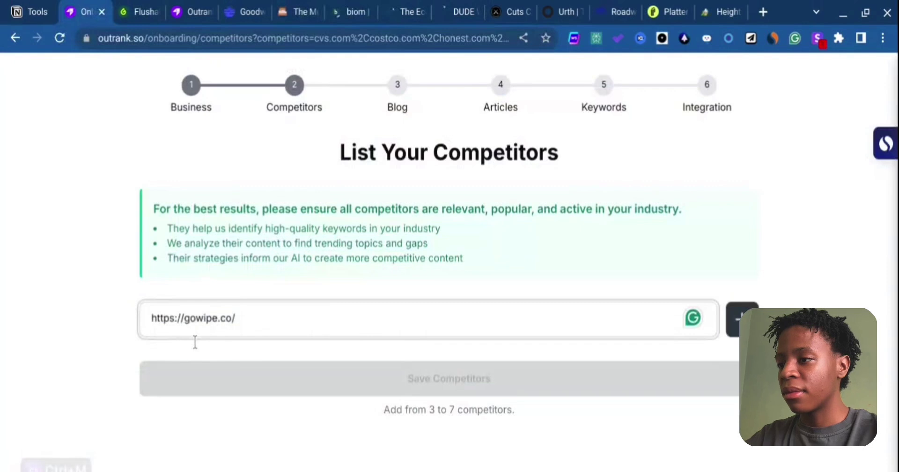
key("Return")
Copy the Biom site's address, look over its homepage products, and add getbiom.co to Outrank's competitor list.
left_click(352, 5)
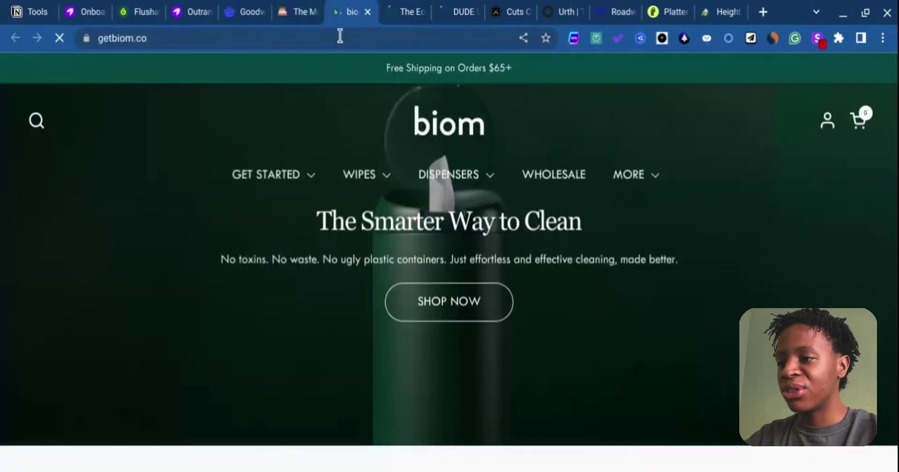
left_click(340, 36)
key("ctrl+c")
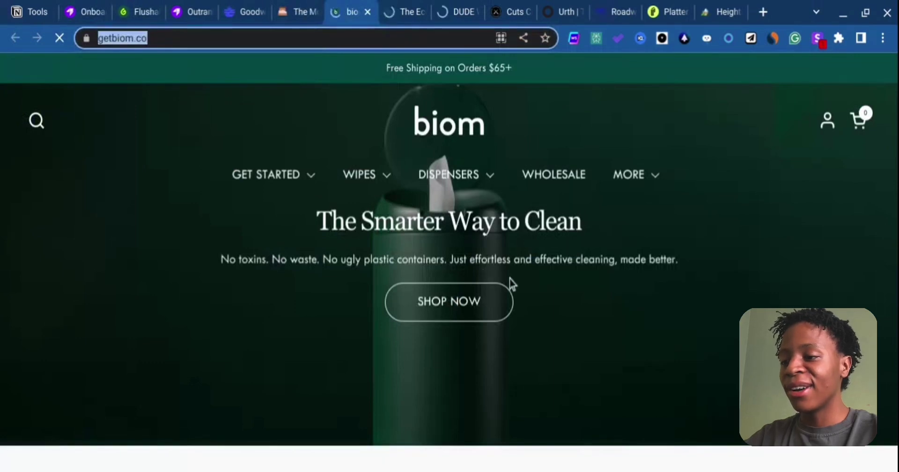
scroll(510, 283, "down", 5)
scroll(509, 279, "down", 7)
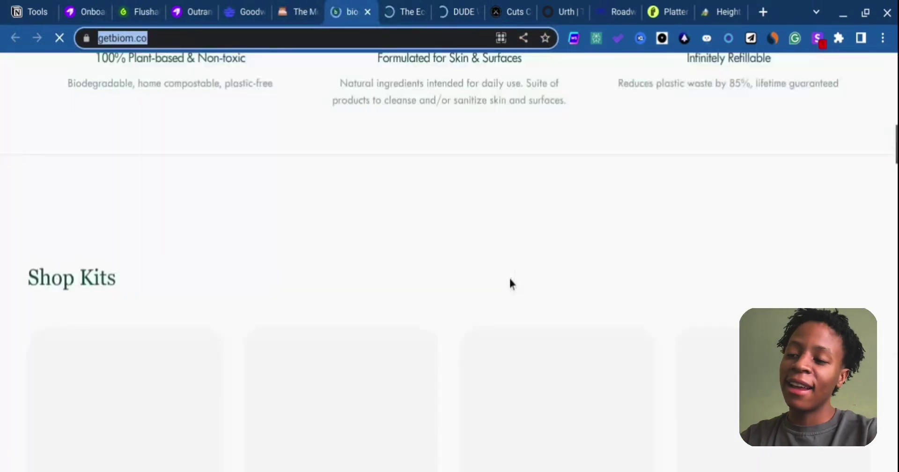
scroll(512, 283, "down", 2)
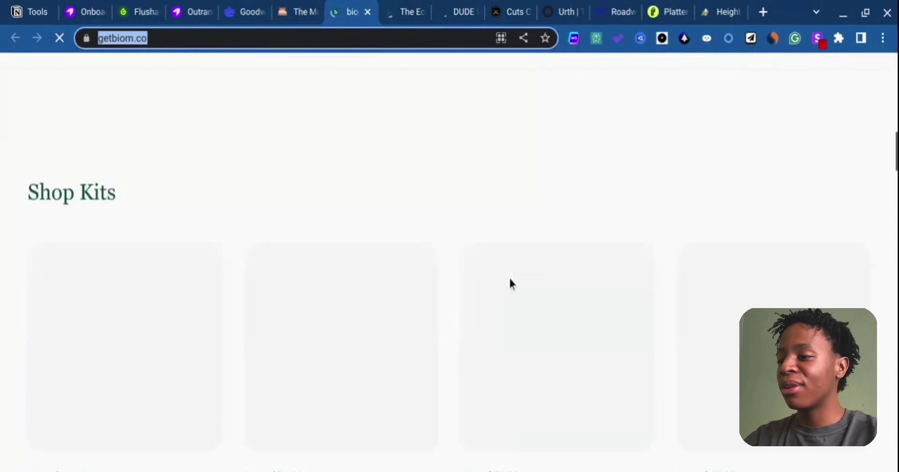
scroll(511, 283, "down", 1)
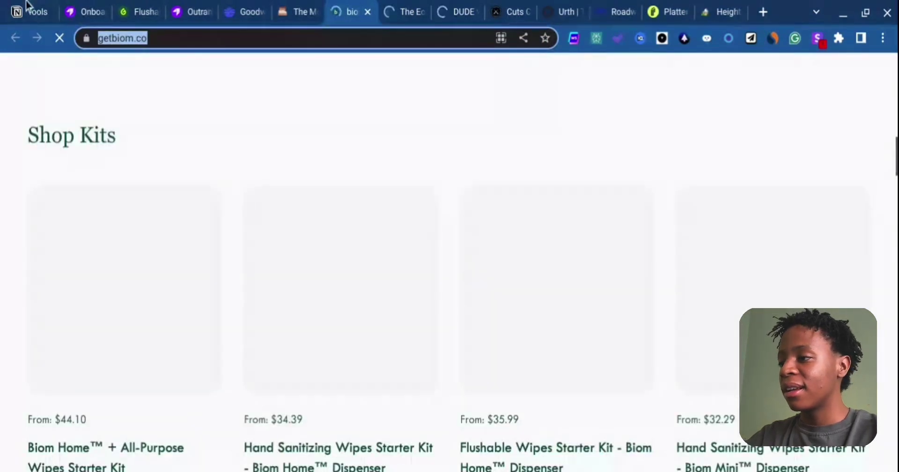
left_click(65, 8)
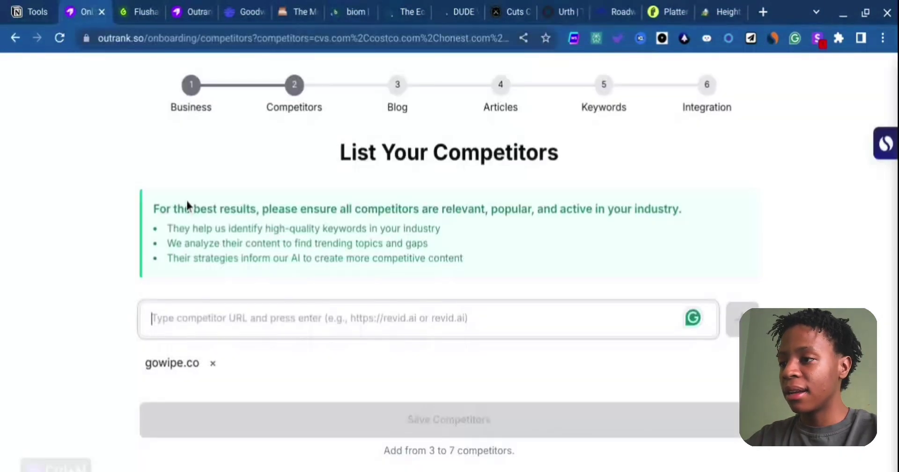
key("ctrl+v")
key("Return")
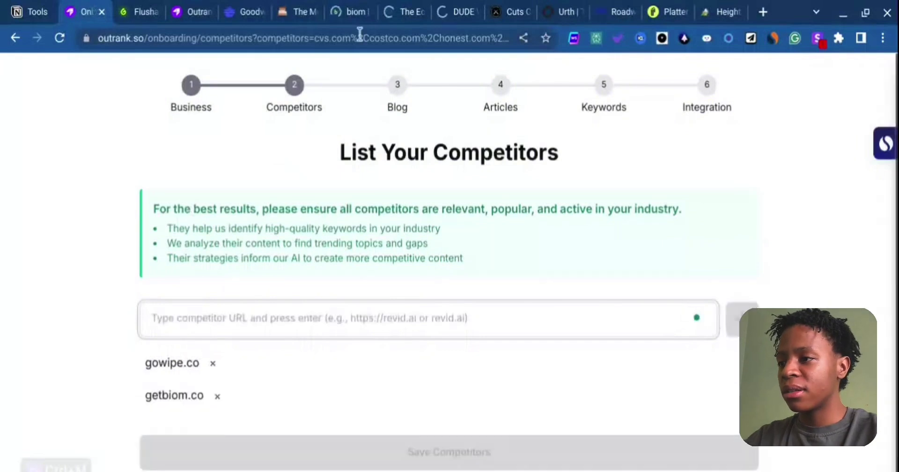
Copy the Wype site's address and add wypeuk.com to Outrank's competitor list.
left_click(409, 7)
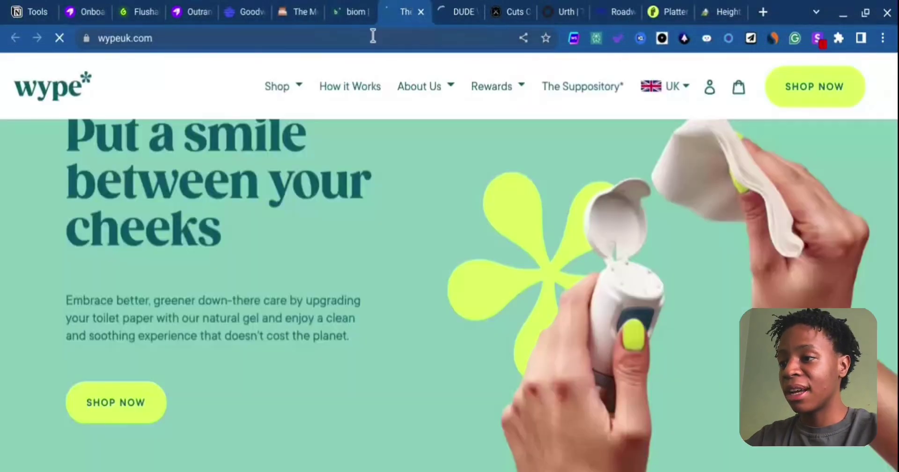
left_click(373, 36)
key("ctrl+c")
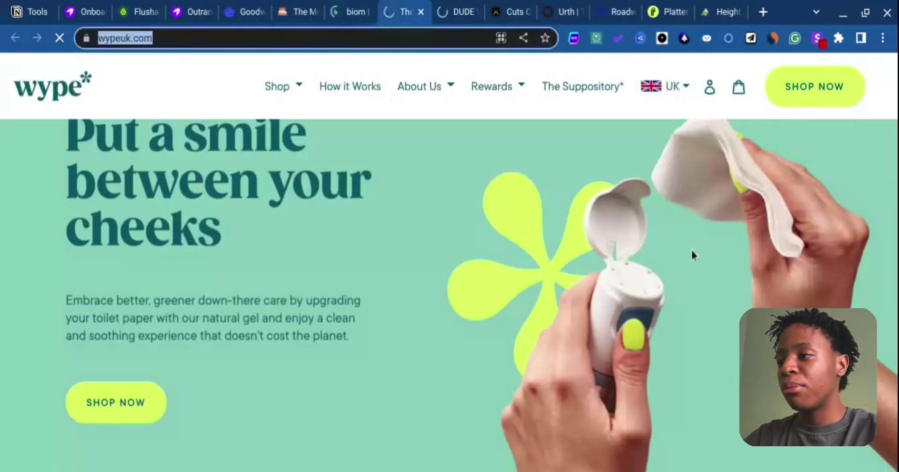
left_click(84, 12)
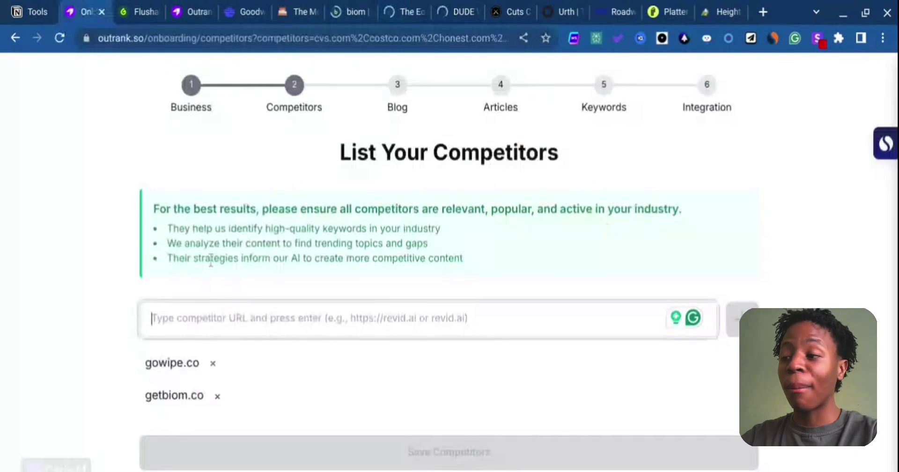
key("ctrl+v")
key("Return")
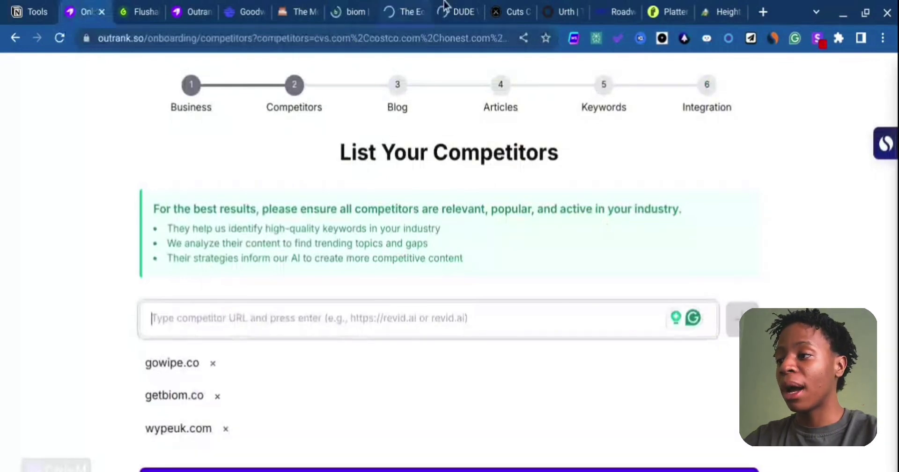
left_click(448, 14)
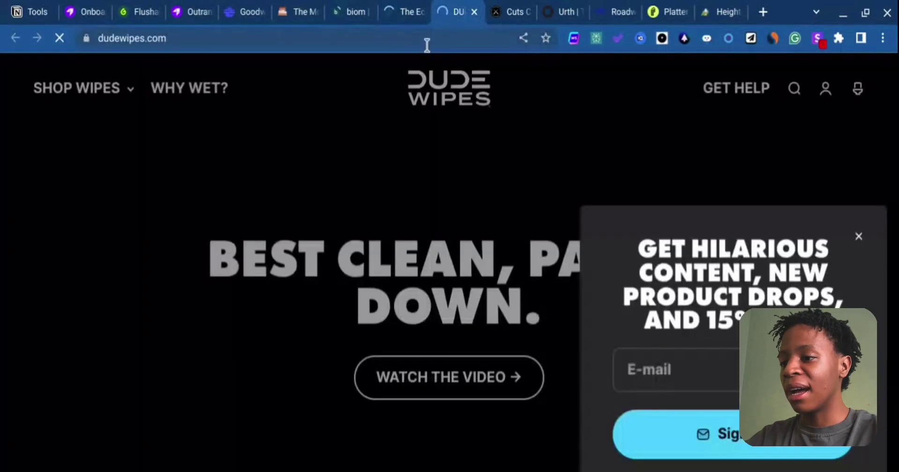
left_click(427, 41)
key("ctrl+c")
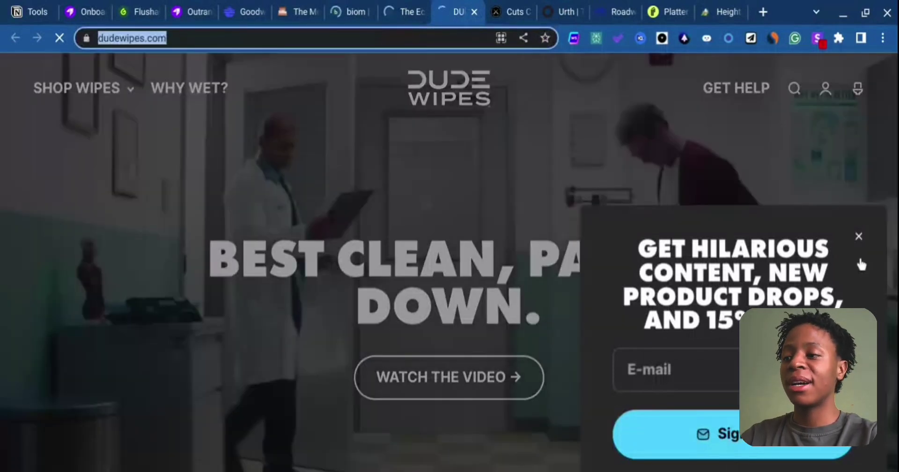
left_click(859, 236)
scroll(862, 265, "down", 12)
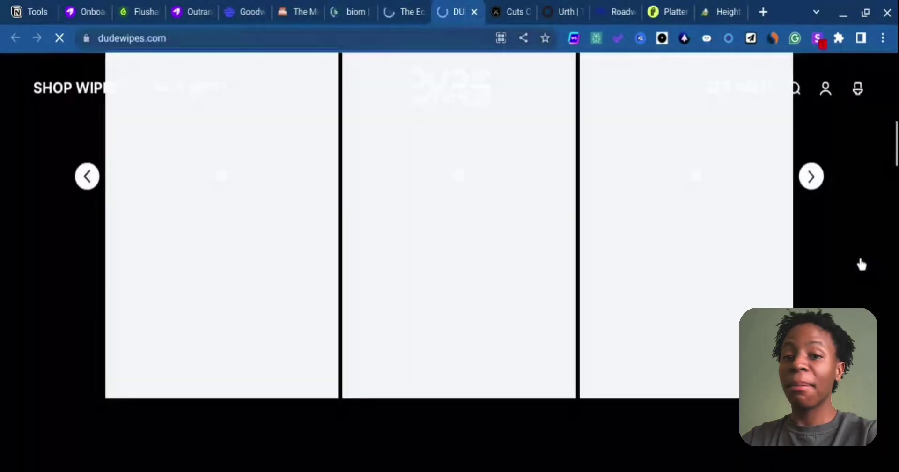
scroll(862, 264, "up", 7)
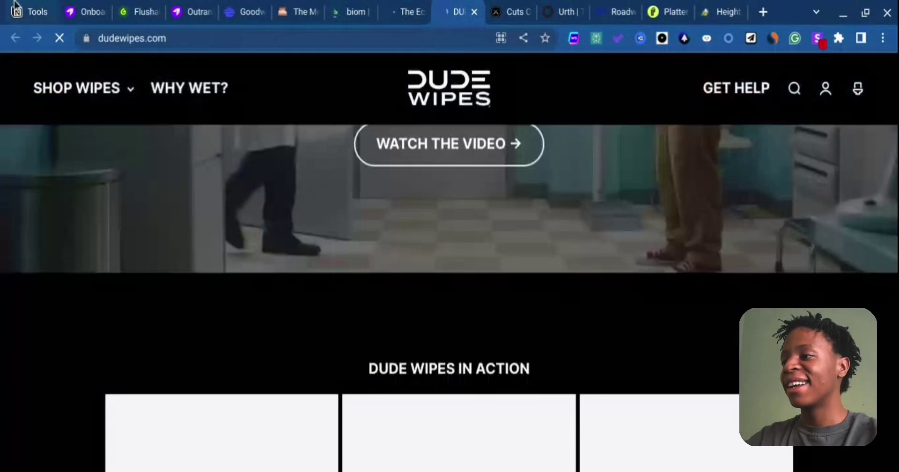
left_click(80, 8)
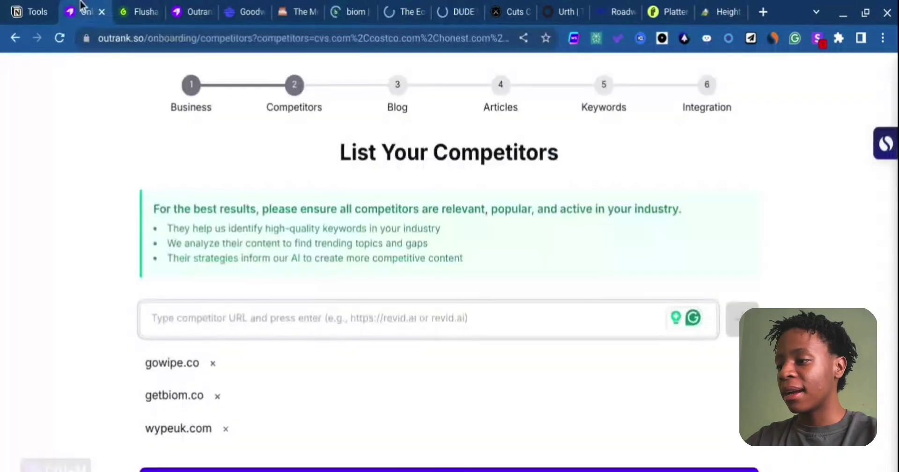
left_click(227, 302)
key("ctrl+v")
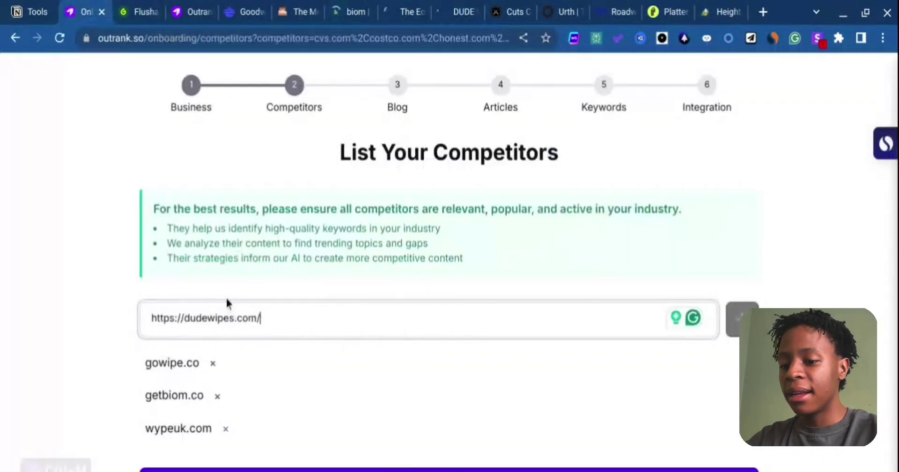
key("Return")
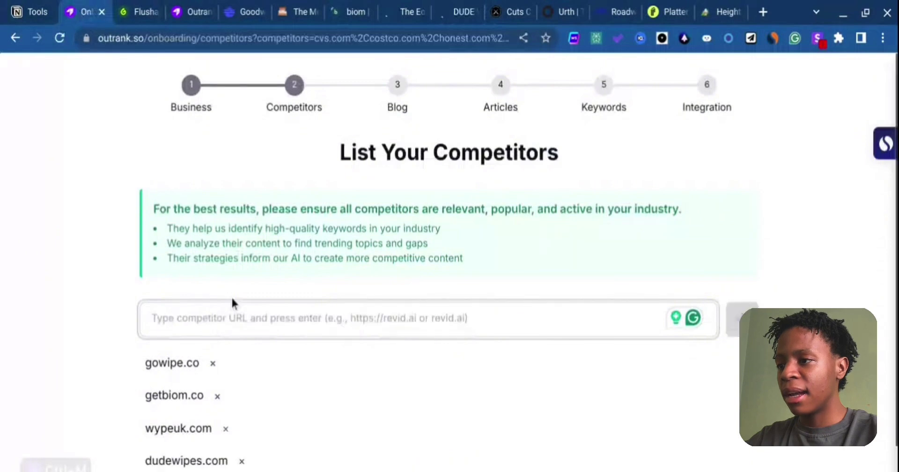
Close the four competitor website tabs for GoWipe, Biom, Wype and DUDE Wipes.
left_click(314, 9)
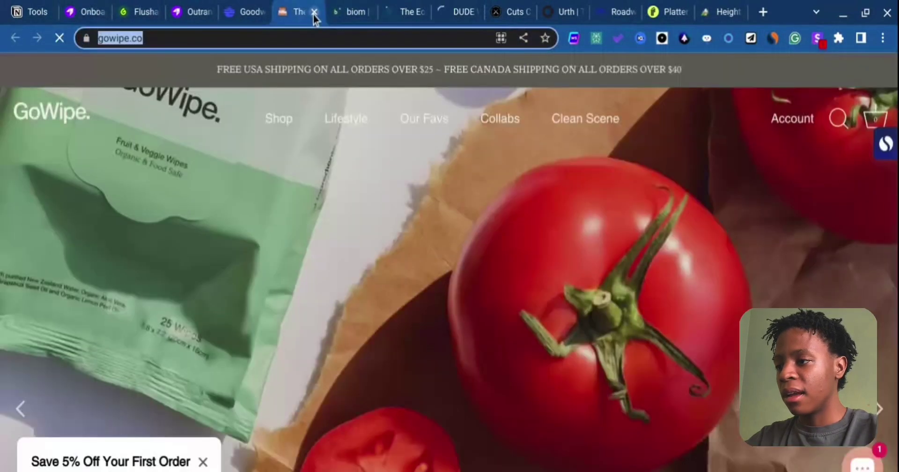
left_click(316, 17)
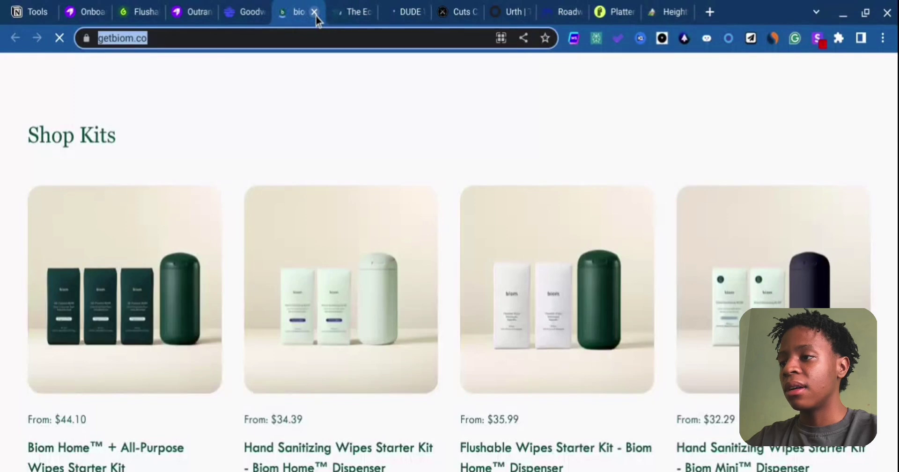
left_click(314, 13)
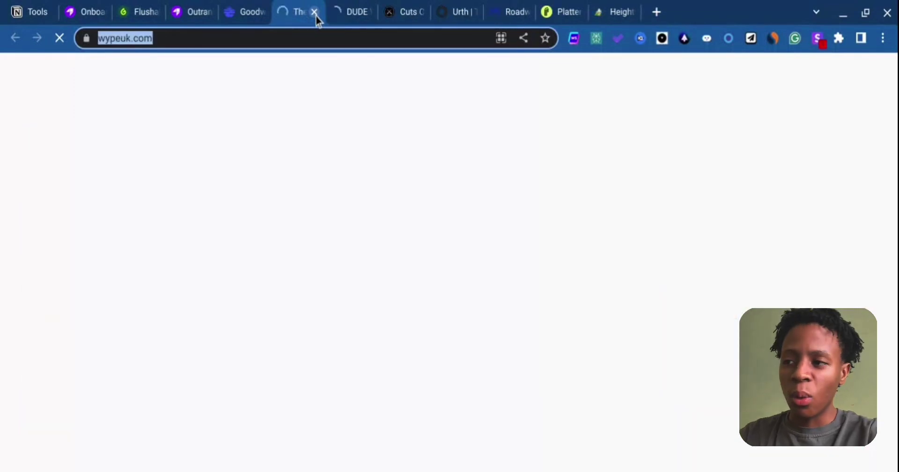
left_click(316, 13)
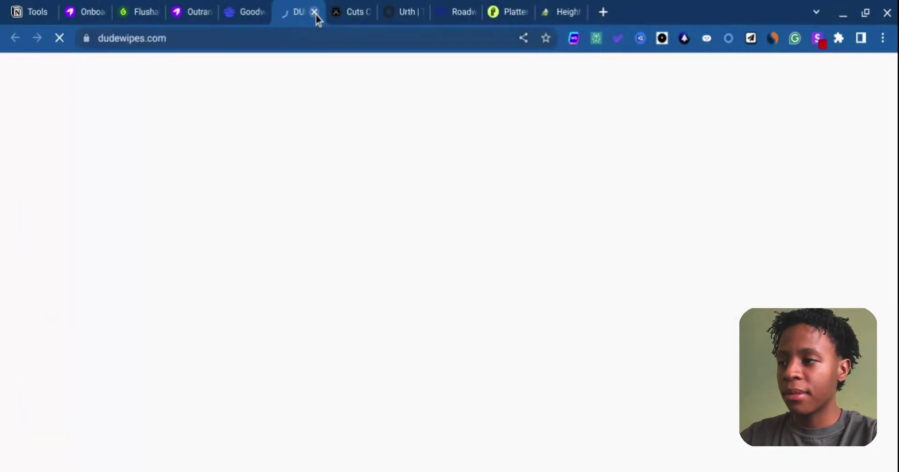
left_click(314, 12)
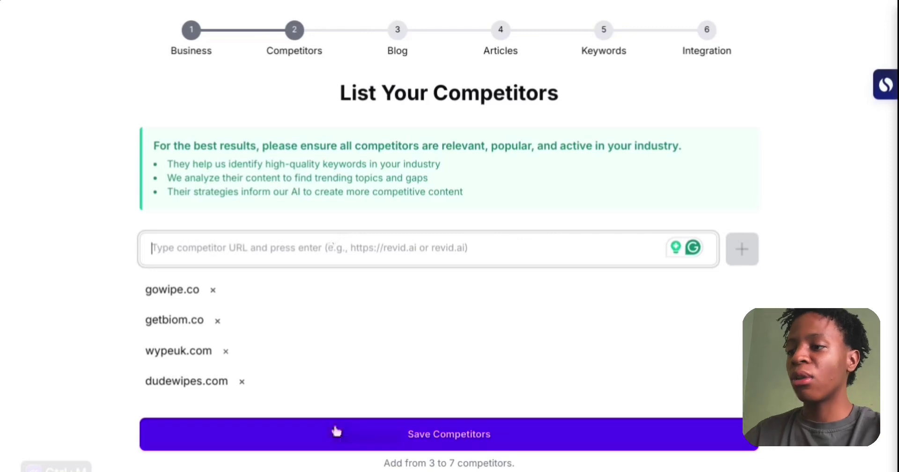
Save the competitor list and review the Google Search Console and Blog Information sections of the Blog stage.
left_click(335, 434)
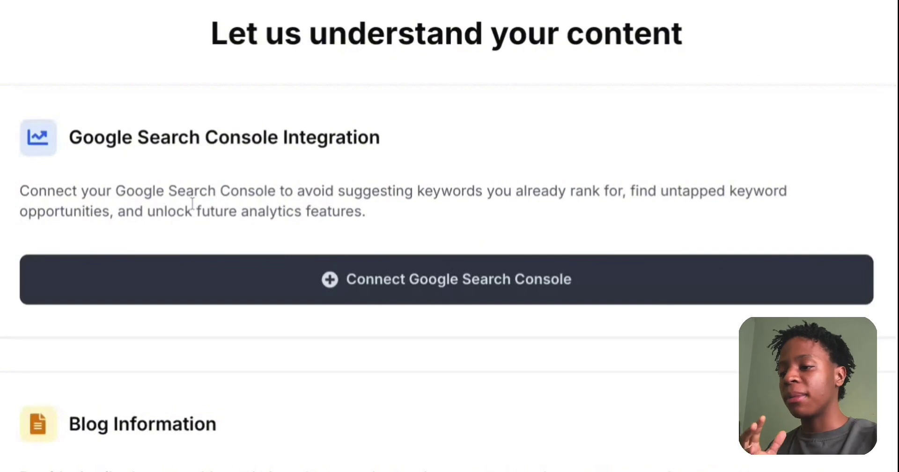
scroll(192, 202, "down", 5)
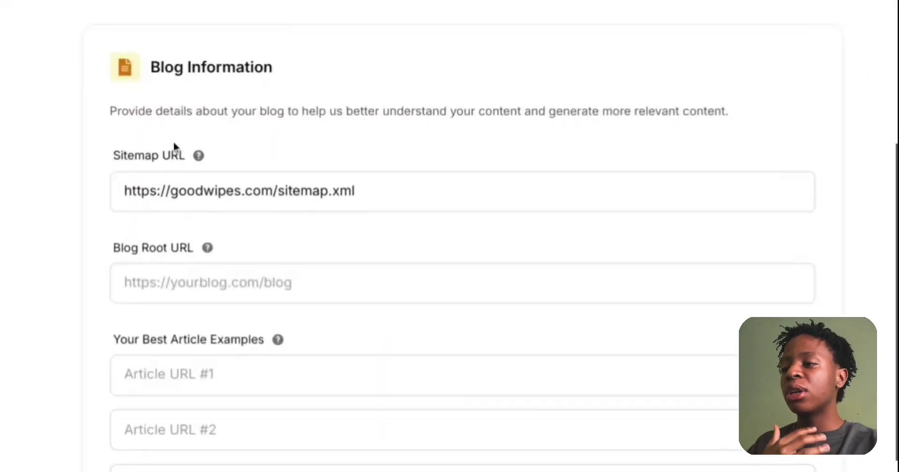
scroll(254, 159, "down", 4)
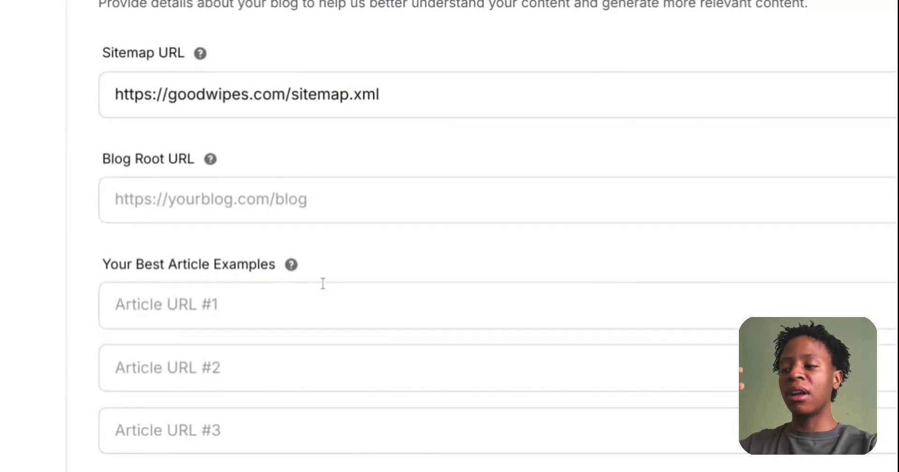
scroll(321, 282, "up", 3)
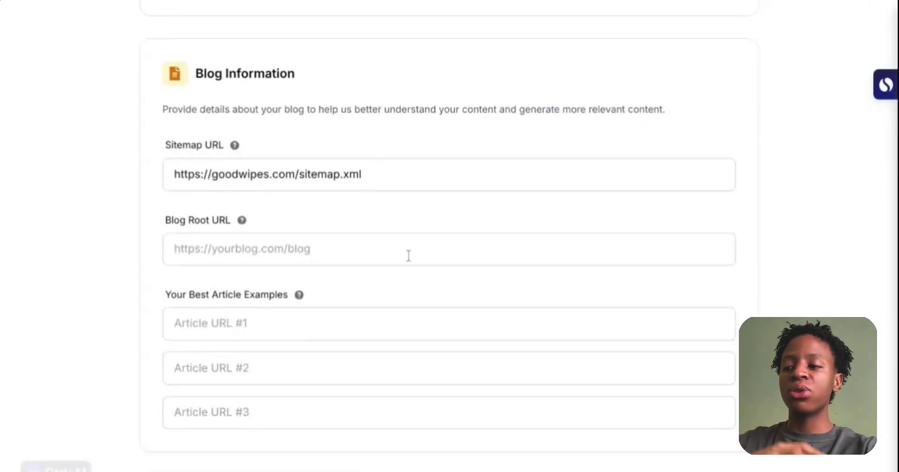
scroll(408, 256, "down", 1)
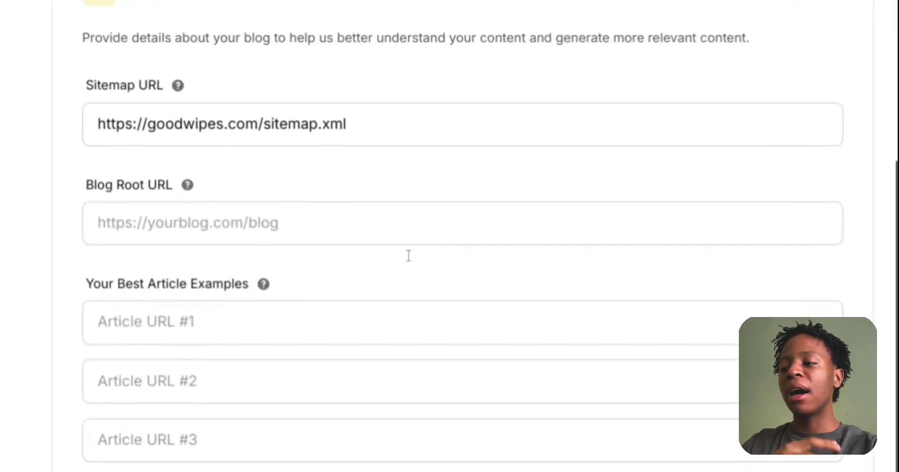
scroll(224, 313, "down", 2)
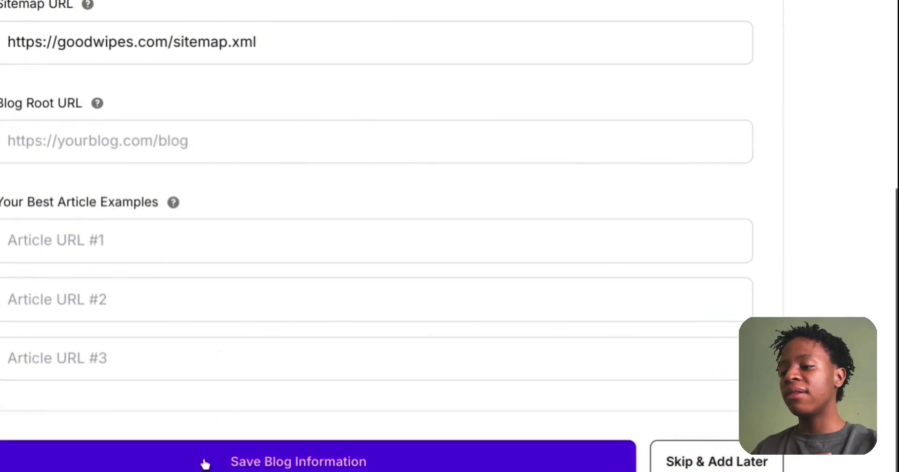
left_click(205, 464)
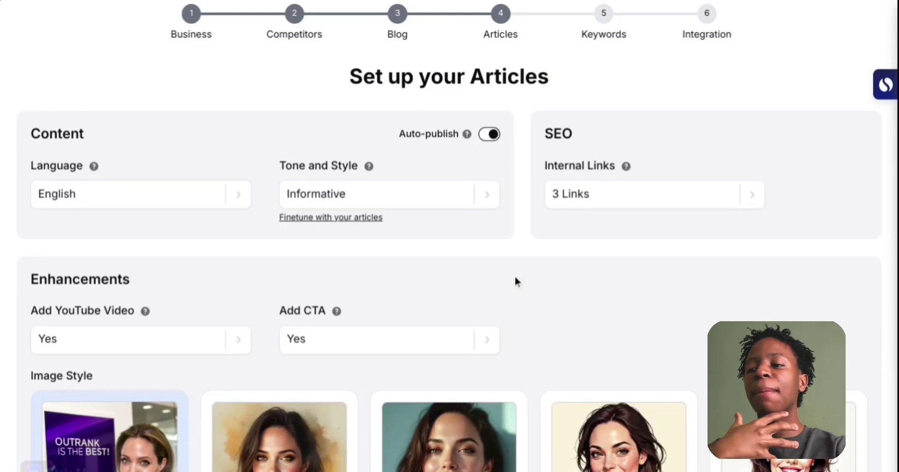
Review the article content and enhancement settings and keep Informative as the tone and style.
scroll(514, 282, "down", 2)
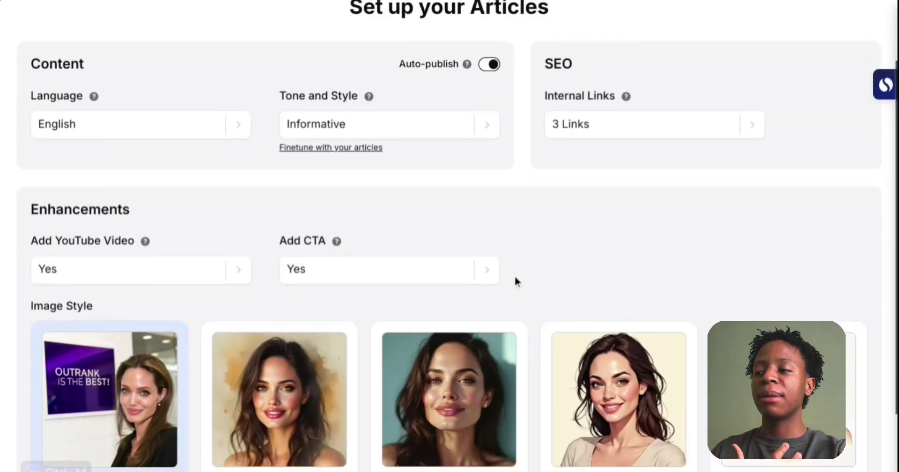
scroll(515, 280, "up", 3)
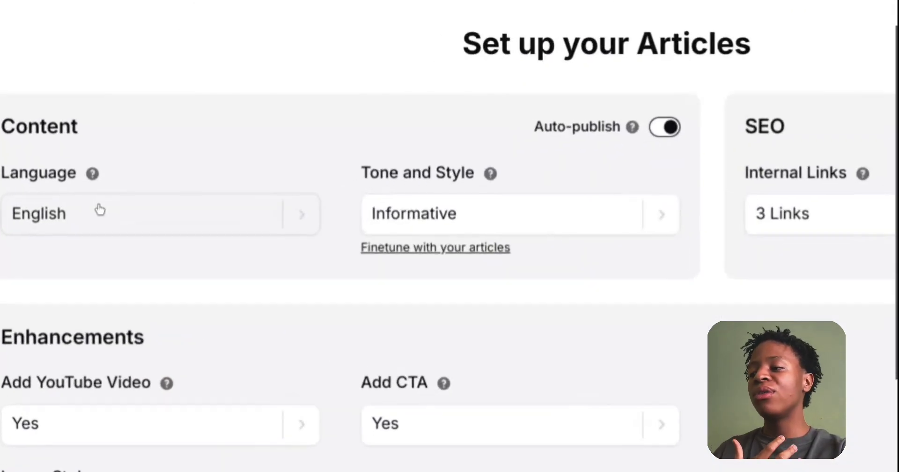
scroll(100, 209, "right", 3)
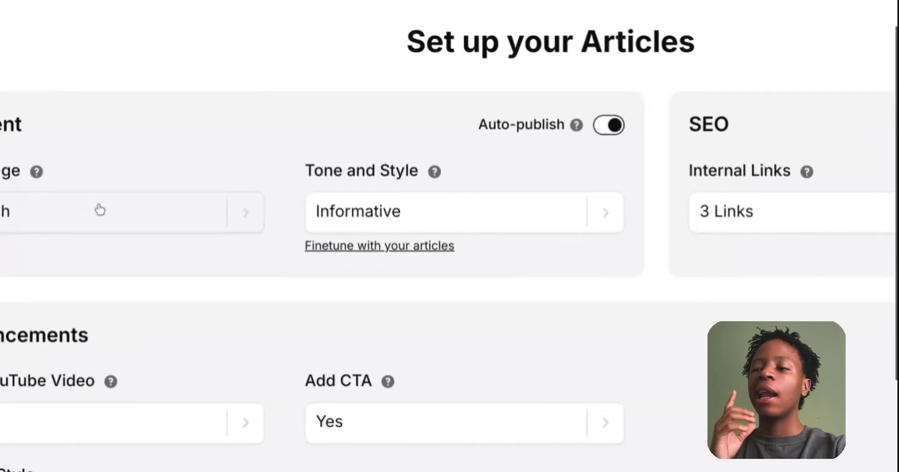
left_click(411, 220)
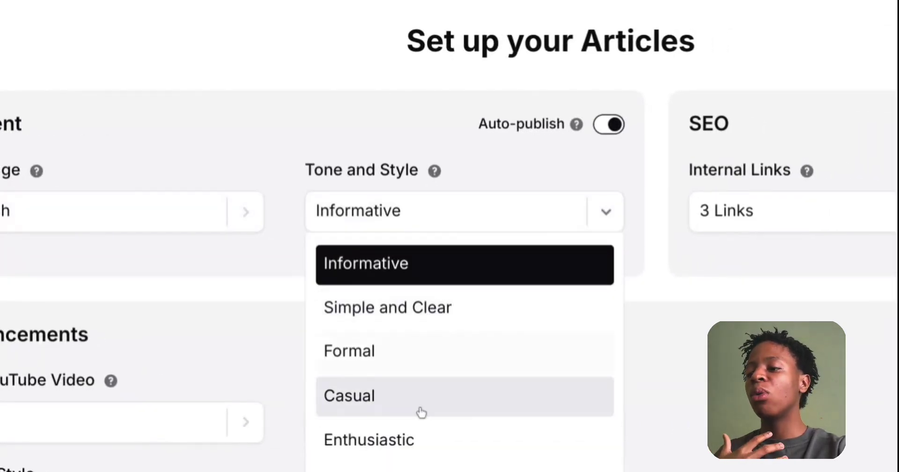
left_click(494, 268)
scroll(496, 272, "right", 5)
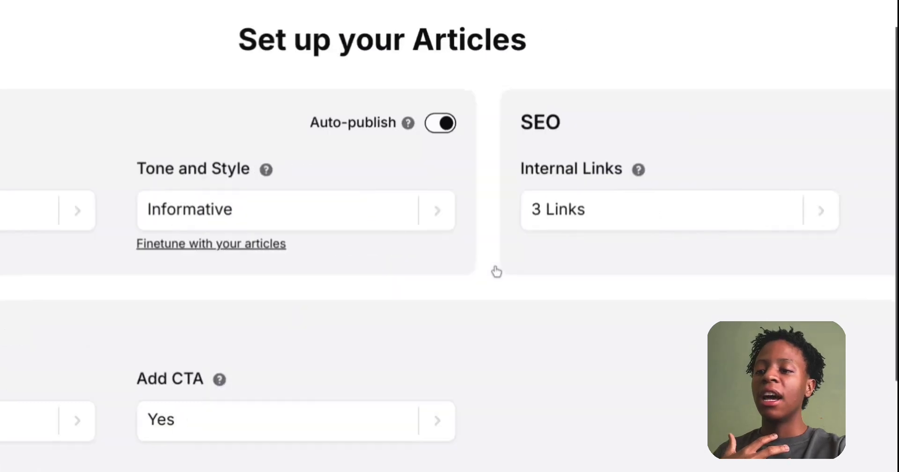
Set the number of internal links per article to 5 Links.
left_click(669, 203)
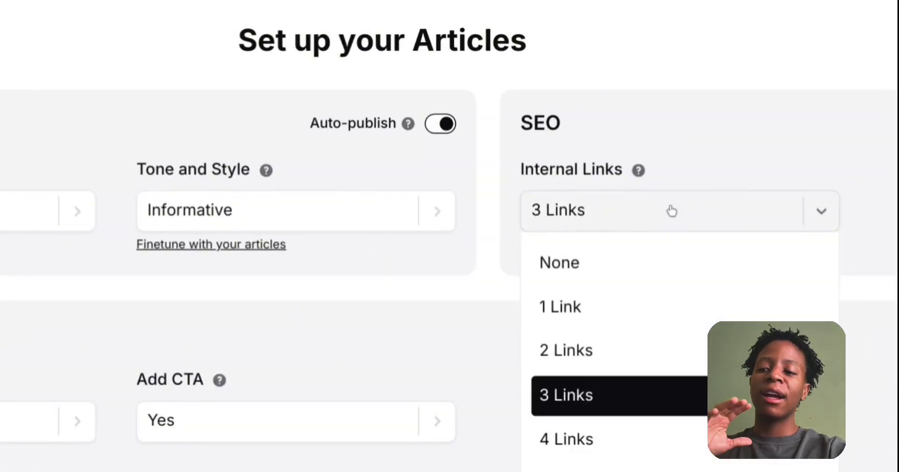
scroll(679, 335, "down", 2)
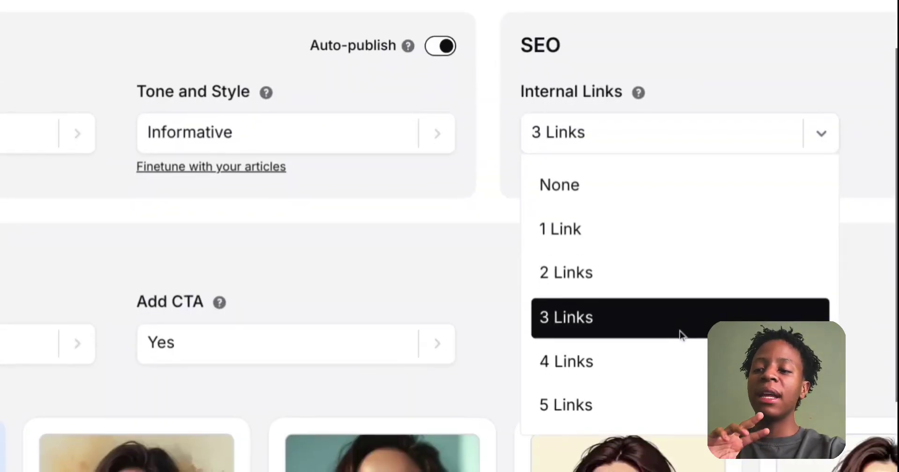
scroll(680, 335, "down", 2)
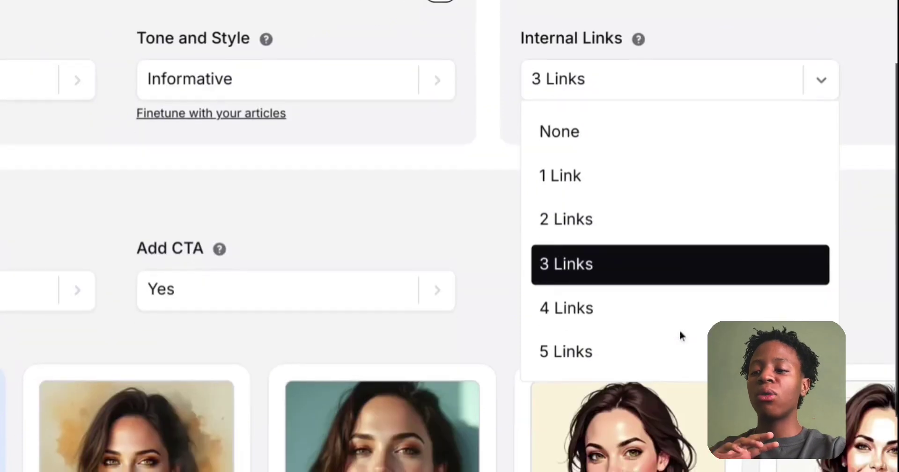
left_click(665, 364)
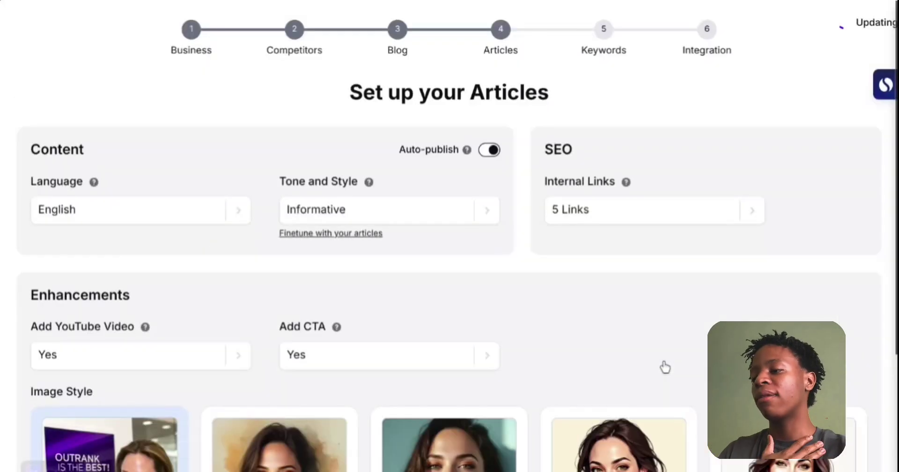
Set Add YouTube Video to No, keep Add CTA at Yes, and continue to the Keywords stage.
scroll(194, 330, "down", 4)
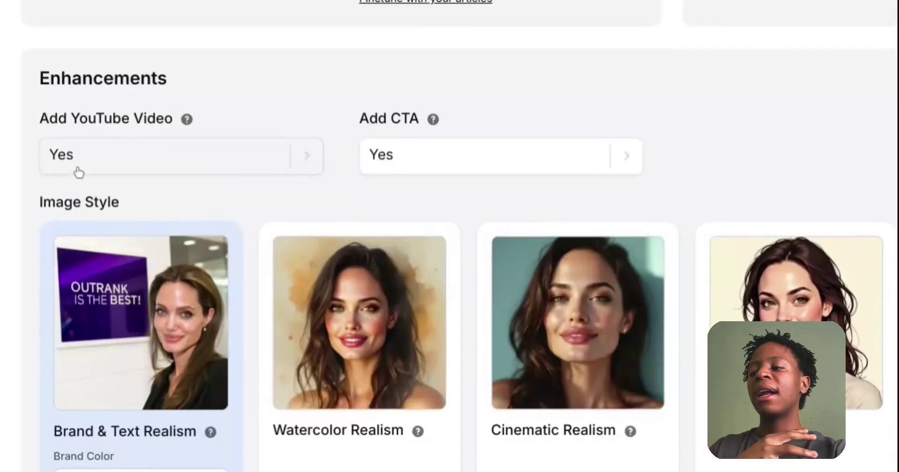
left_click(79, 172)
left_click(77, 243)
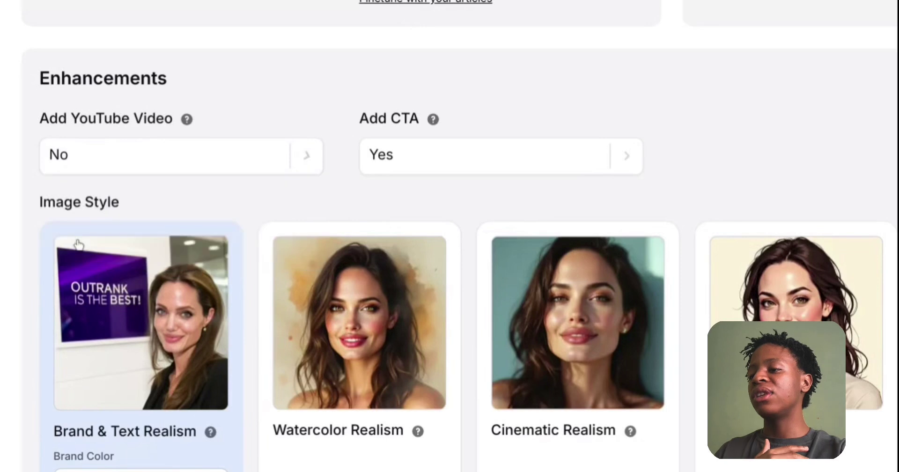
left_click(474, 172)
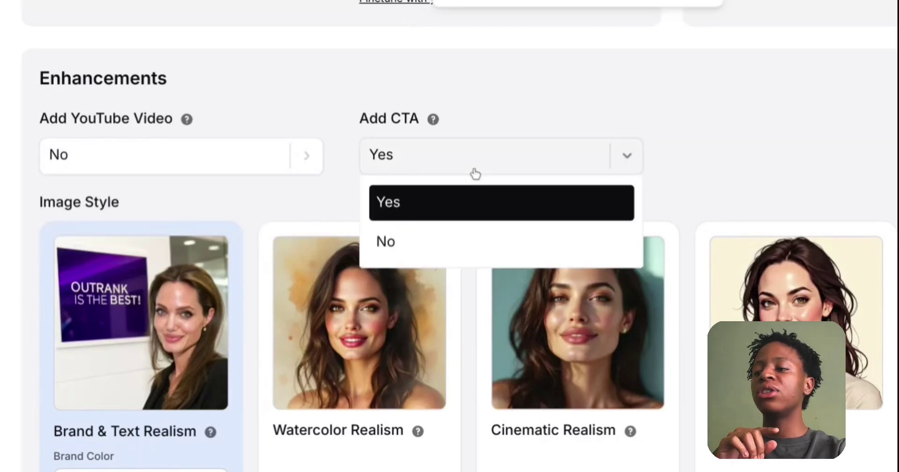
left_click(475, 172)
scroll(475, 172, "down", 3)
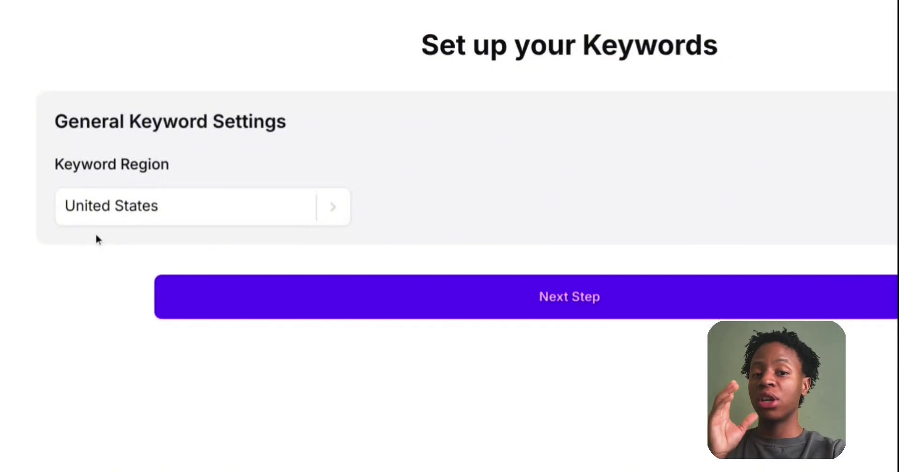
Check the available keyword regions, keep United States, and continue to the Integration stage.
left_click(148, 224)
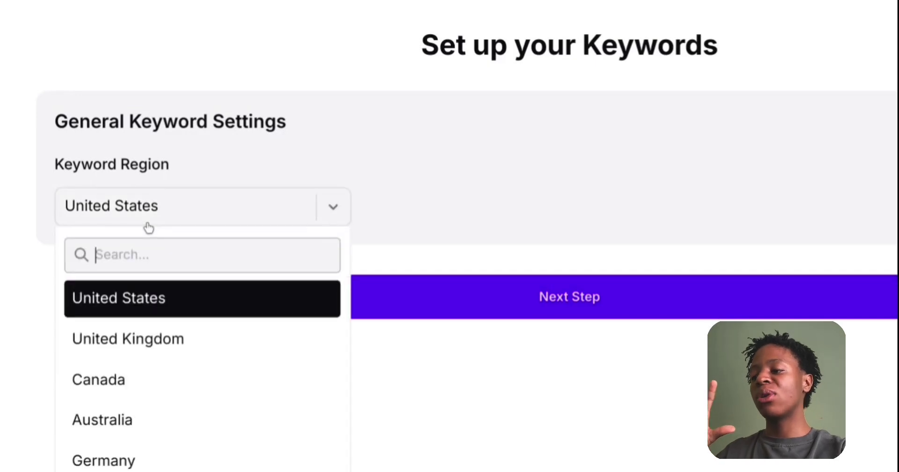
scroll(157, 352, "down", 3)
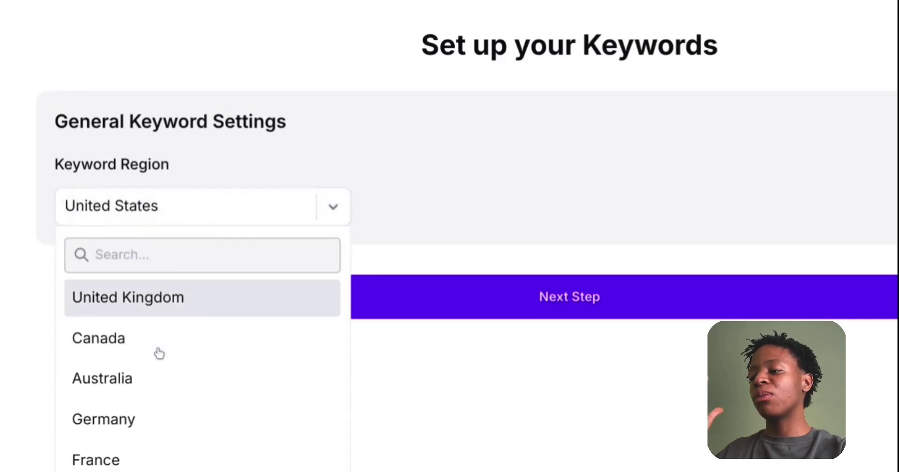
scroll(160, 354, "up", 3)
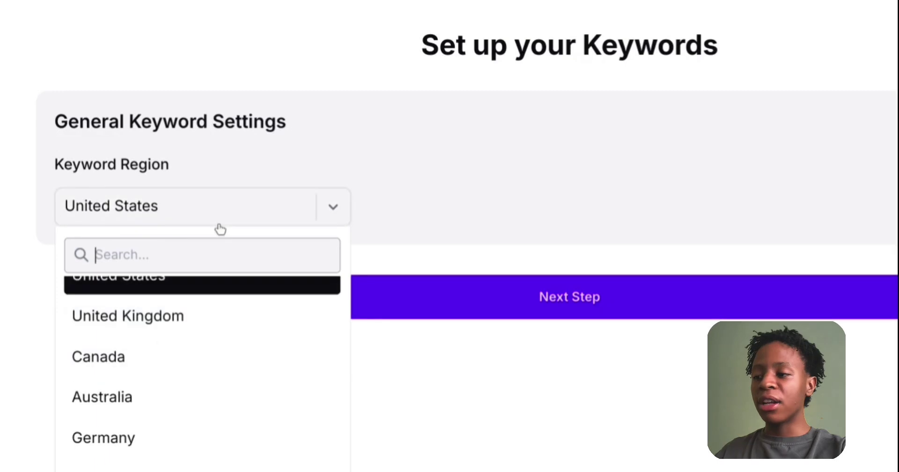
left_click(223, 225)
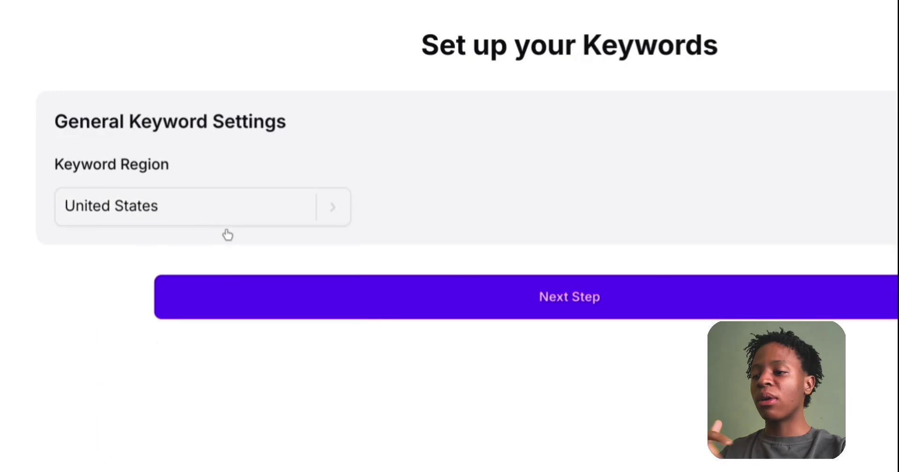
left_click(476, 302)
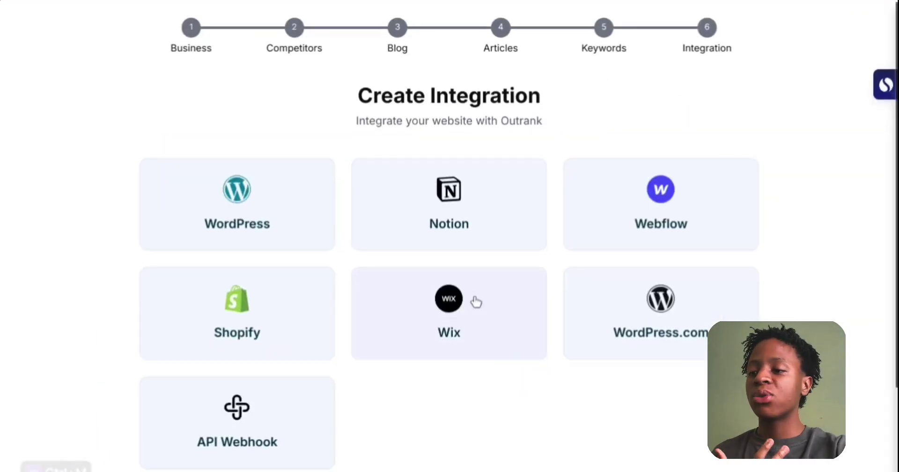
Look over the website integration options and skip creating an integration for now.
scroll(476, 302, "down", 1)
scroll(476, 302, "down", 1)
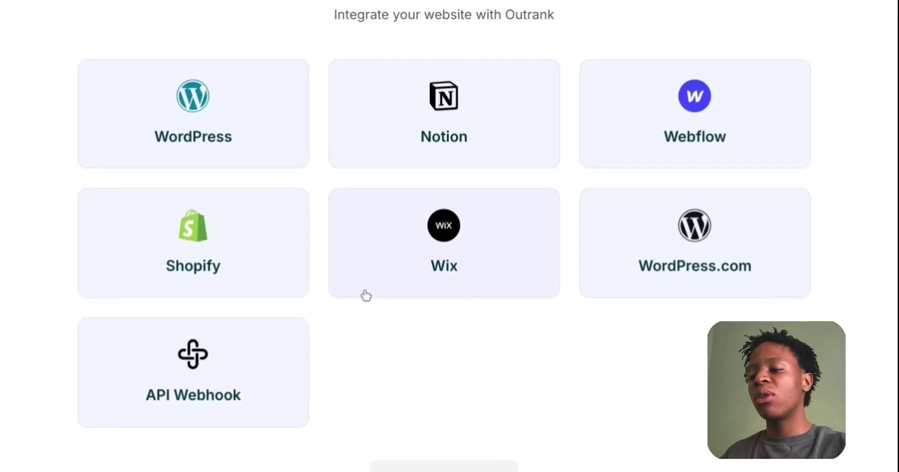
scroll(403, 305, "down", 2)
scroll(434, 309, "down", 1)
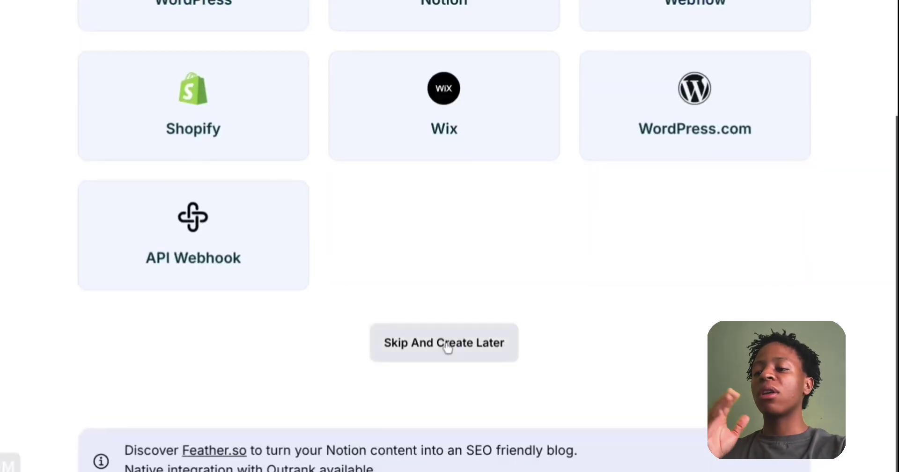
left_click(447, 346)
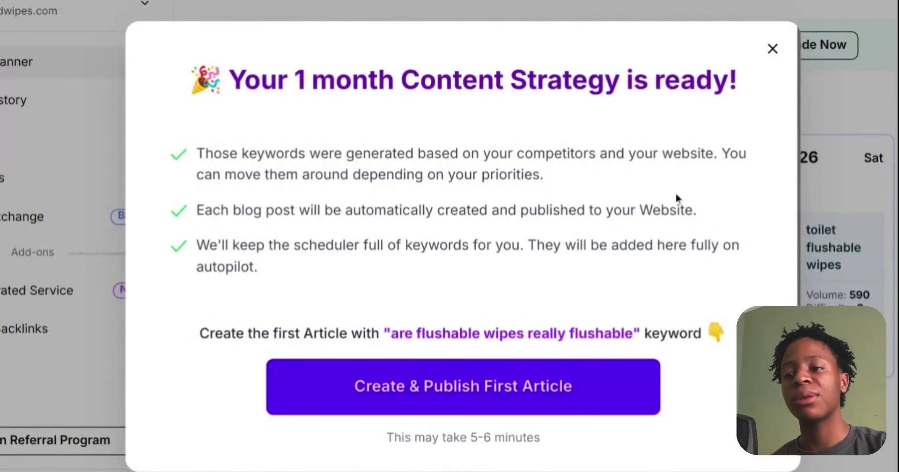
Dismiss the content strategy announcement without creating the first article and look over the April 2025 keyword schedule.
left_click(772, 48)
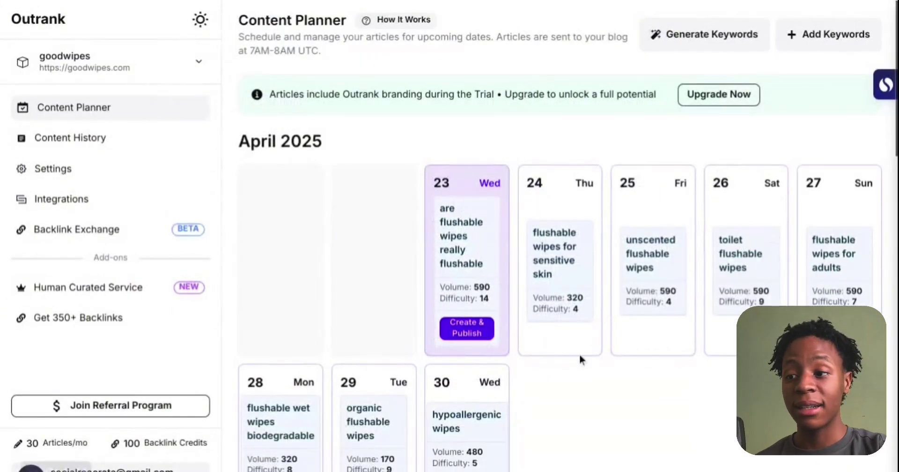
scroll(542, 256, "down", 1)
scroll(540, 256, "down", 1)
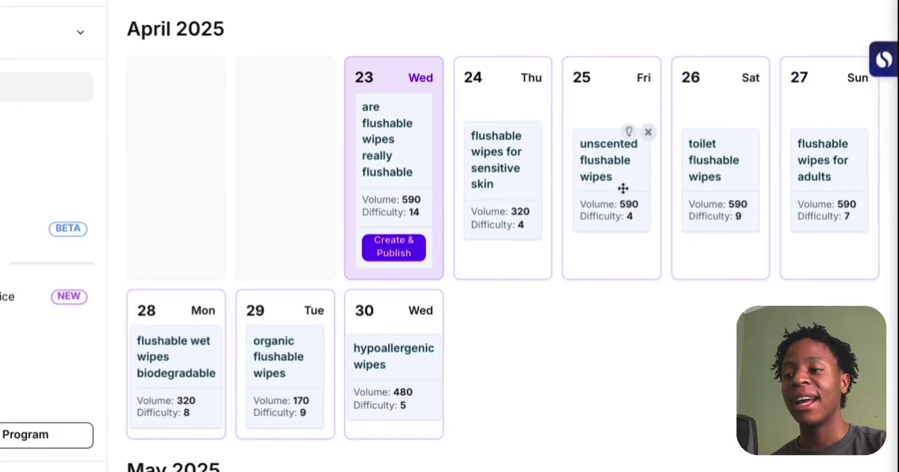
scroll(435, 227, "down", 7)
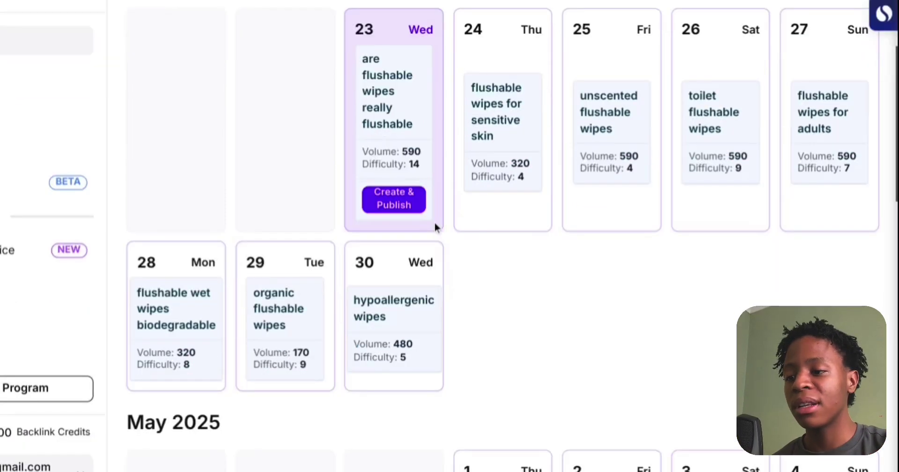
scroll(435, 227, "down", 1)
mouse_move(491, 216)
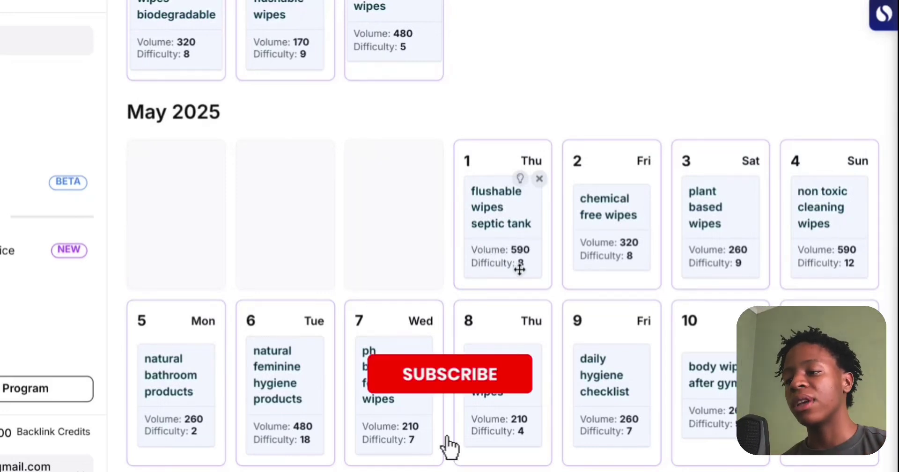
Examine the keywords scheduled across May 2025 in the Content Planner, including their volume and difficulty.
scroll(520, 269, "up", 8)
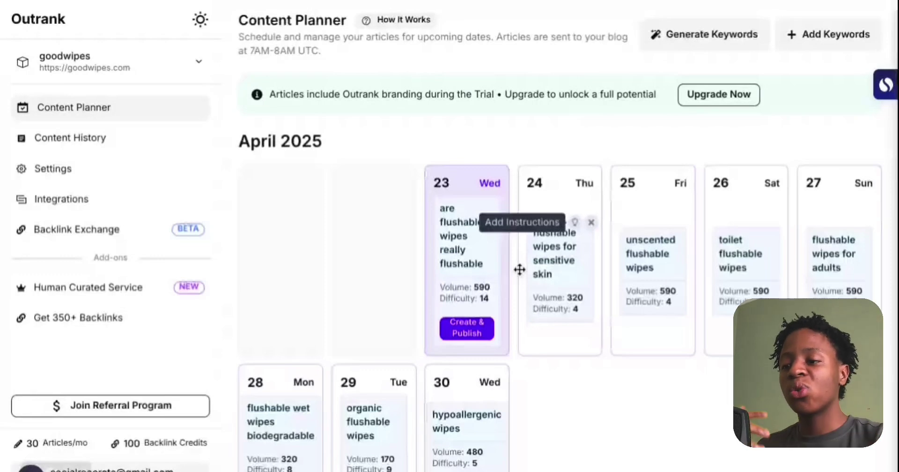
scroll(519, 269, "down", 10)
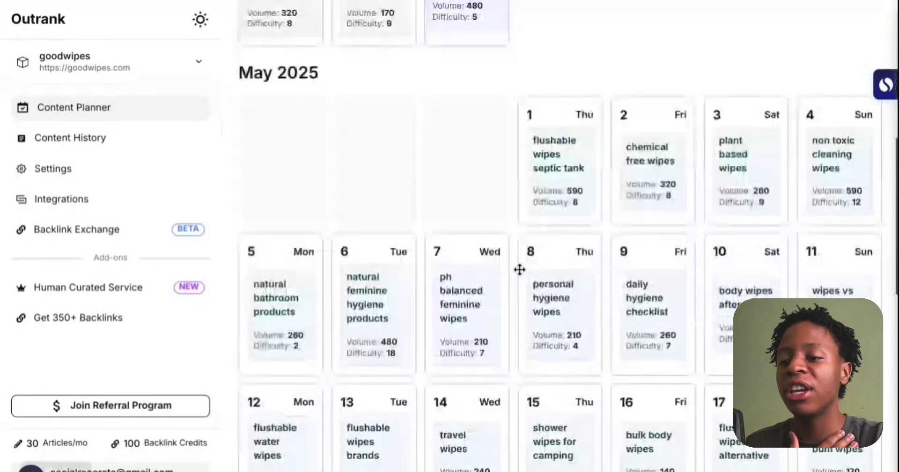
scroll(520, 269, "down", 4)
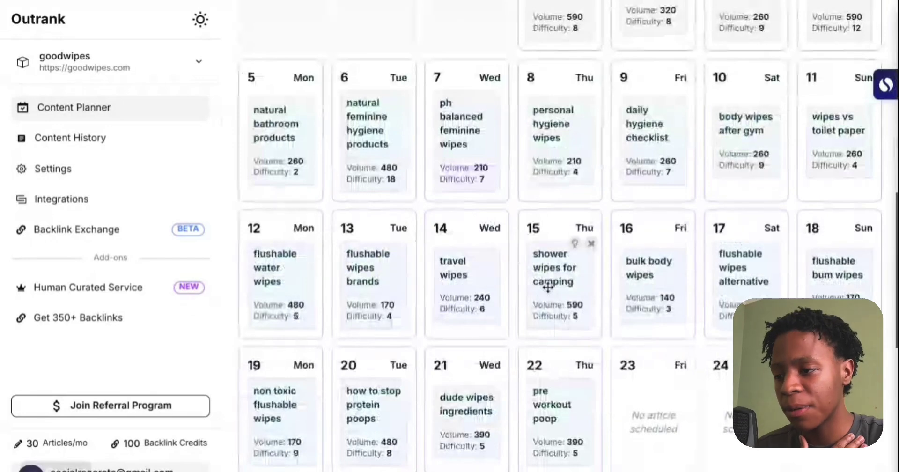
scroll(585, 330, "down", 3)
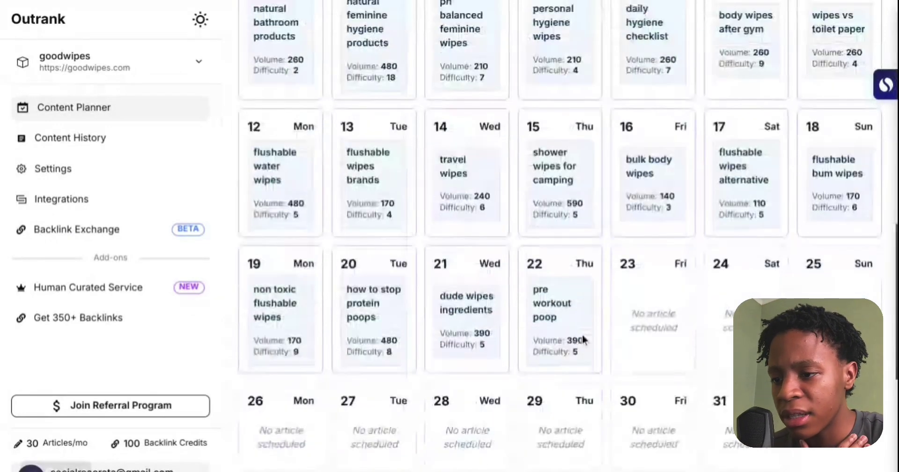
scroll(585, 339, "down", 2)
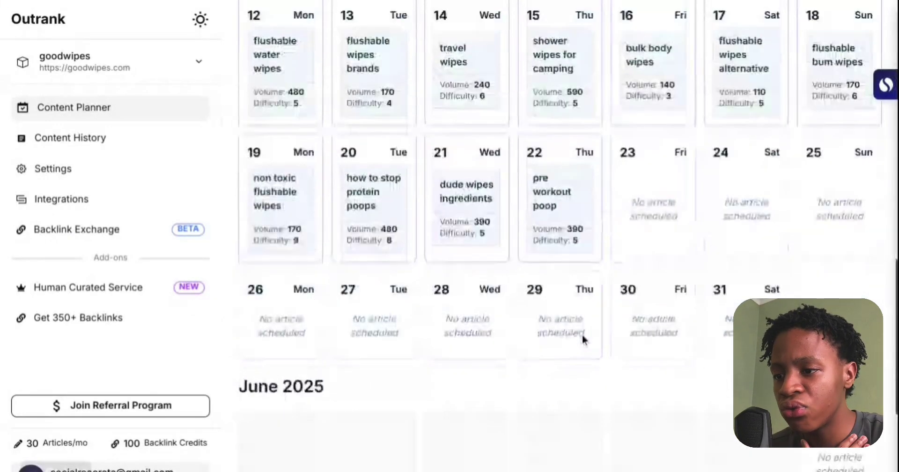
scroll(584, 339, "up", 2)
scroll(583, 339, "up", 1)
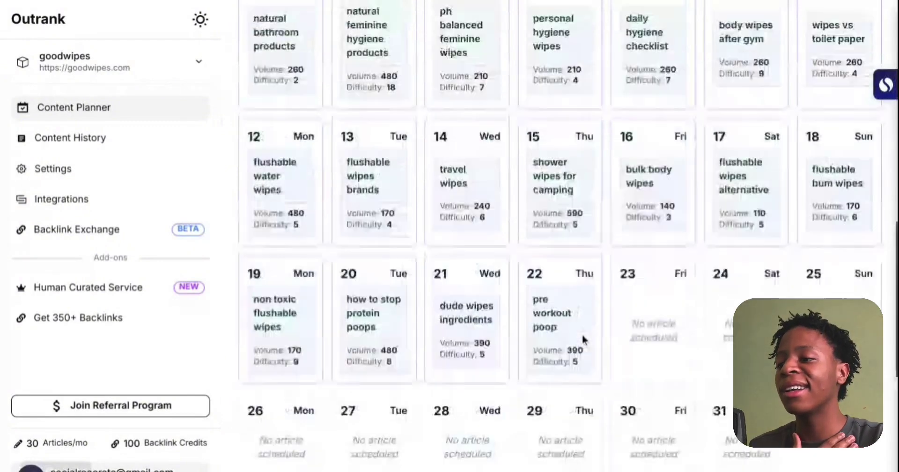
scroll(583, 337, "up", 1)
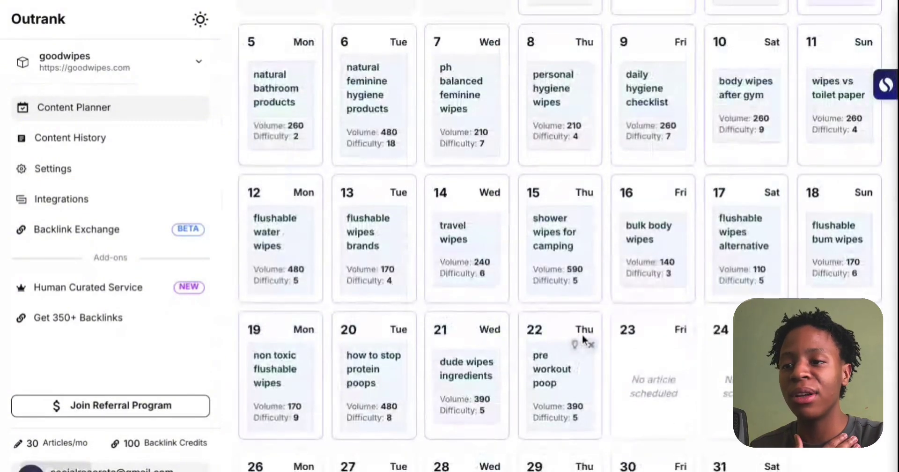
Reschedule the "body wipes after gym" keyword to Thursday, May 1, swapping it with "flushable wipes septic tank".
scroll(583, 335, "up", 2)
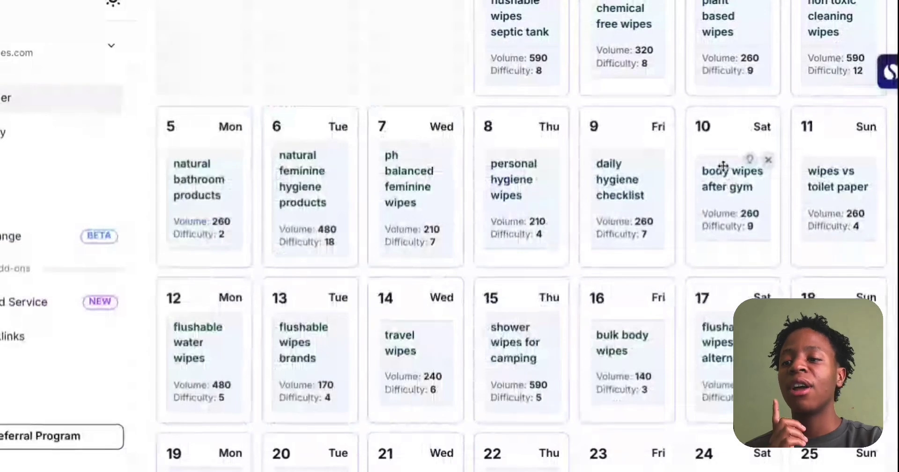
scroll(723, 167, "up", 3)
scroll(724, 166, "up", 3)
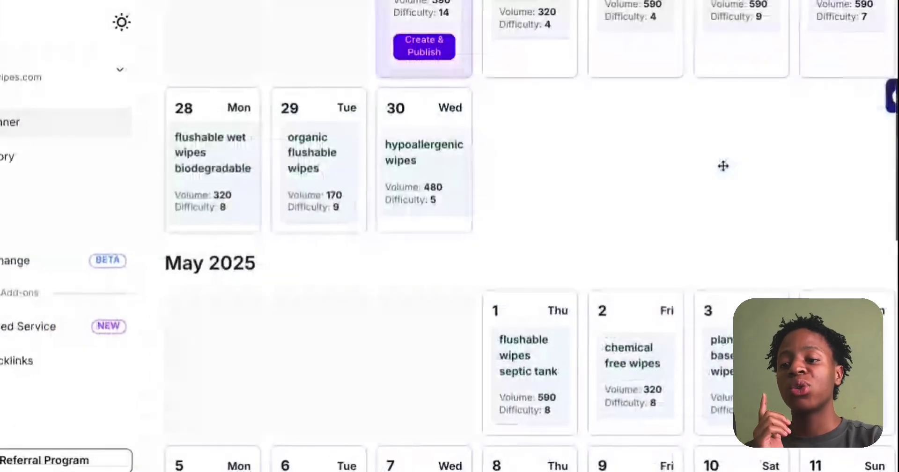
scroll(724, 167, "down", 3)
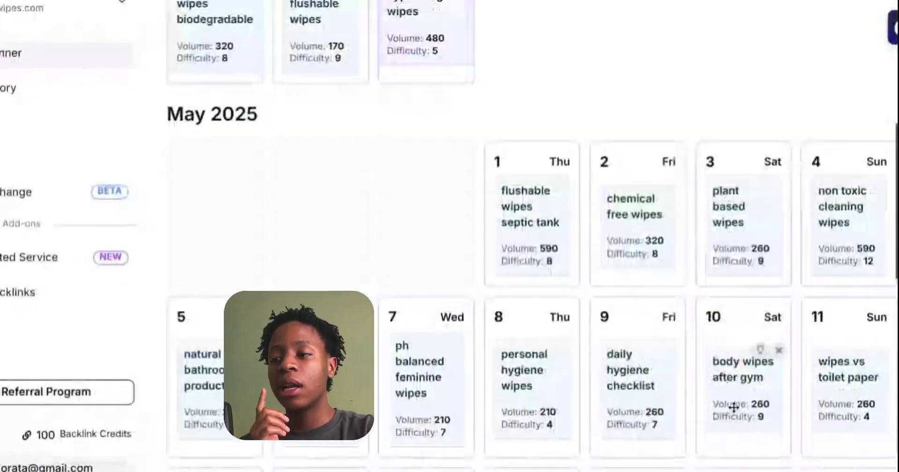
left_click(577, 238)
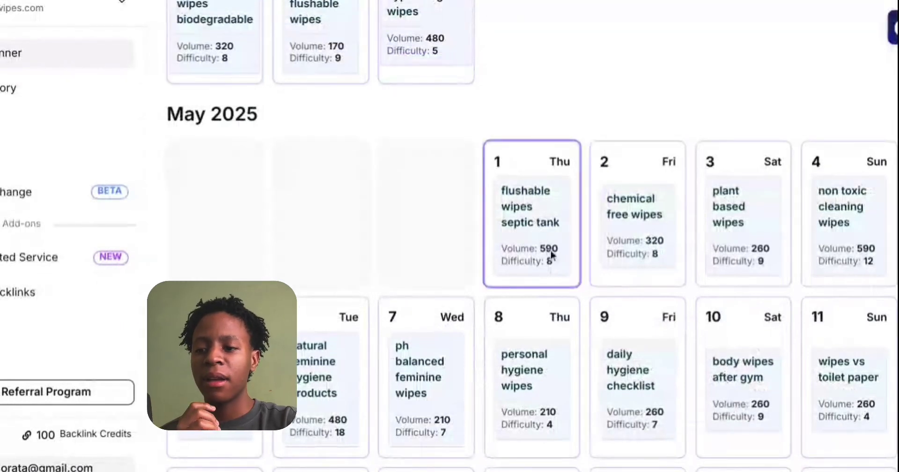
left_click(745, 395)
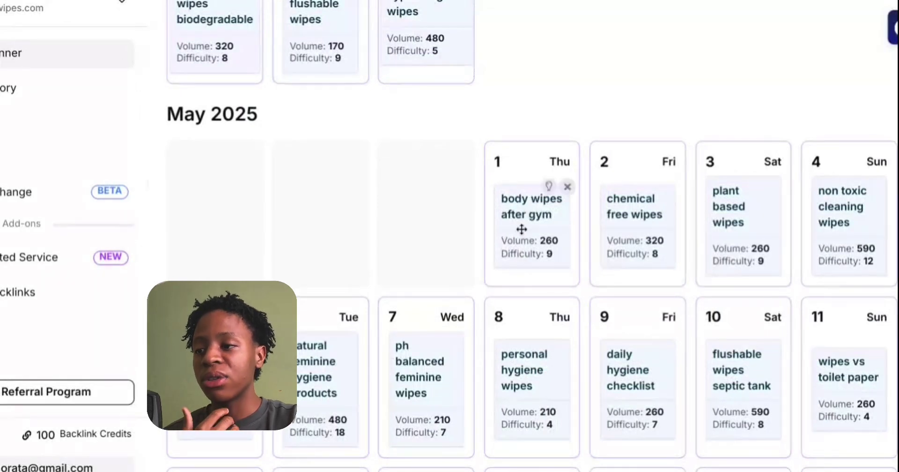
Move the "body wipes after gym" keyword to Friday, May 2, swapping it with "chemical free wipes".
scroll(522, 232, "up", 3)
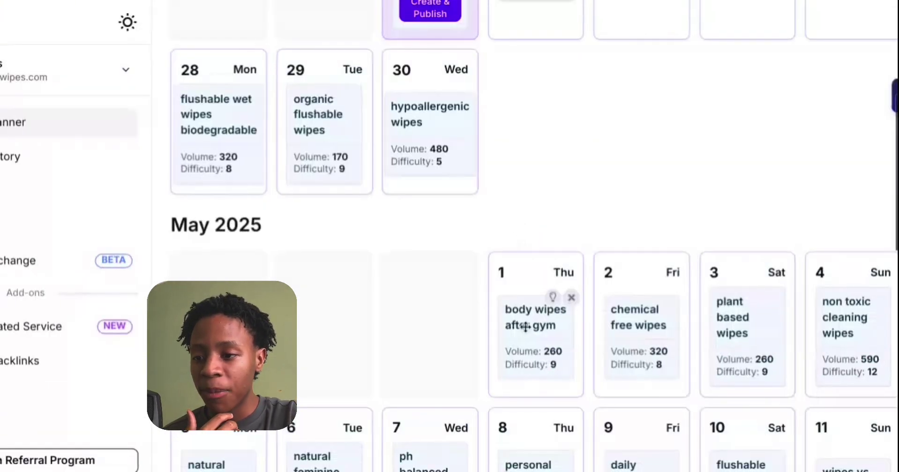
left_click(644, 333)
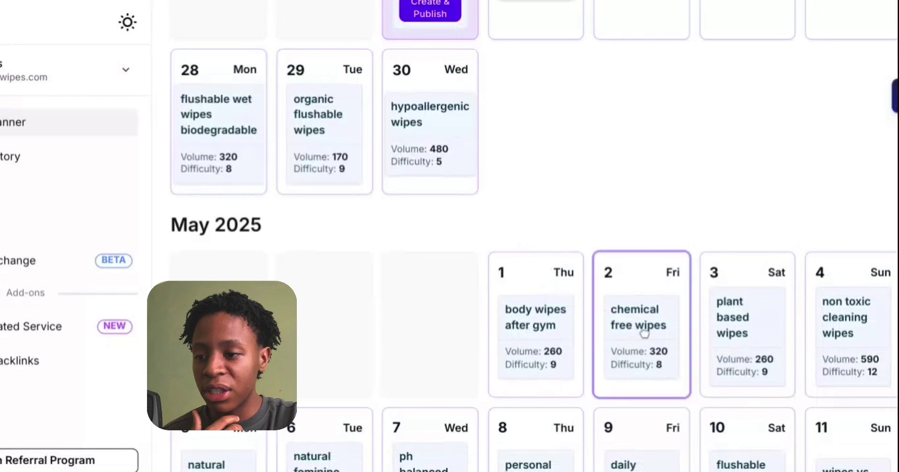
left_click(645, 333)
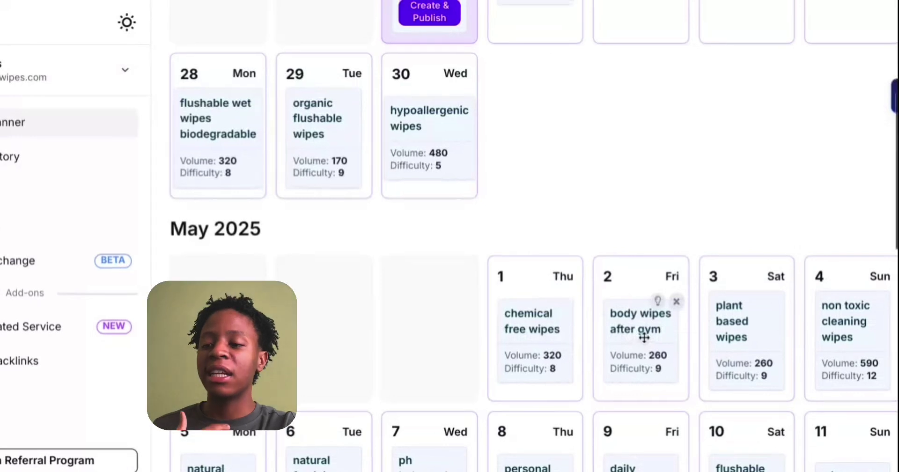
Look over the goodwipes keywords scheduled for April 23 to 30, 2025.
scroll(642, 336, "up", 2)
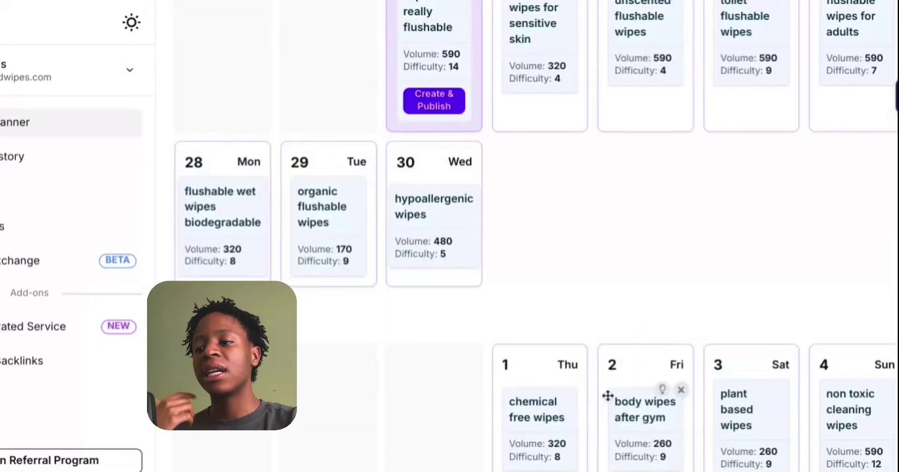
scroll(440, 83, "up", 1)
scroll(440, 84, "up", 2)
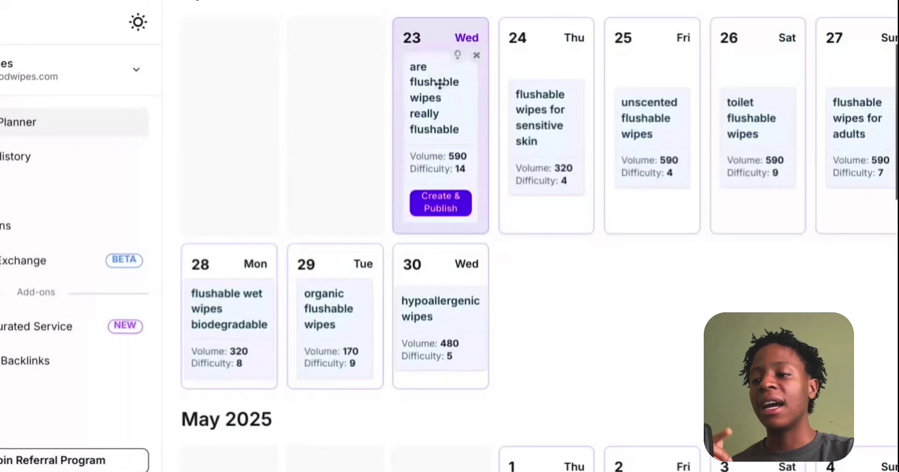
scroll(440, 84, "up", 1)
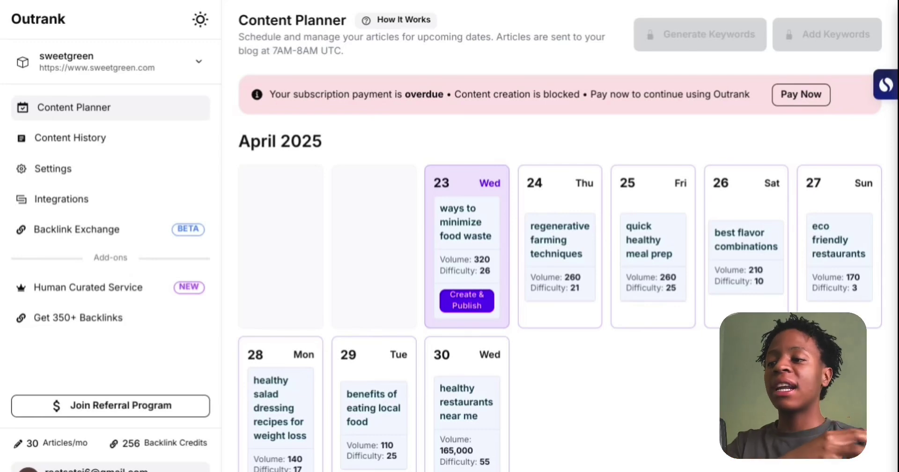
Look over sweetgreen's April and May 2025 keyword schedule and open its Backlink Exchange page.
scroll(612, 300, "down", 5)
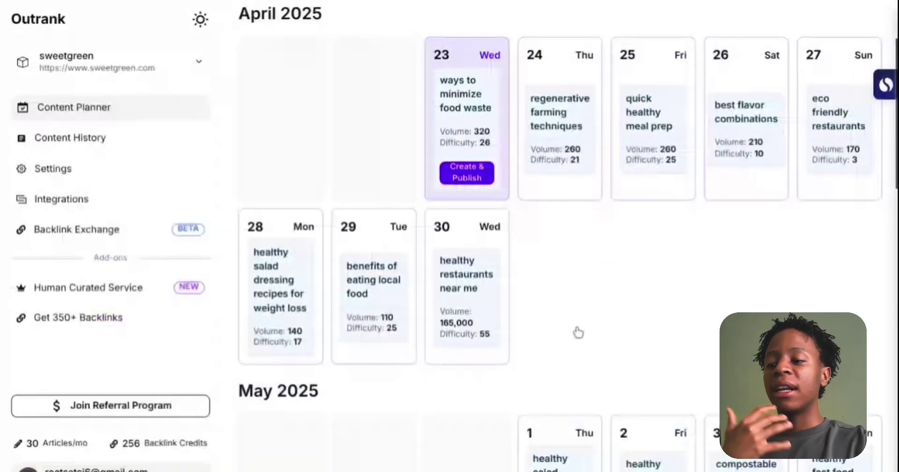
scroll(576, 330, "down", 3)
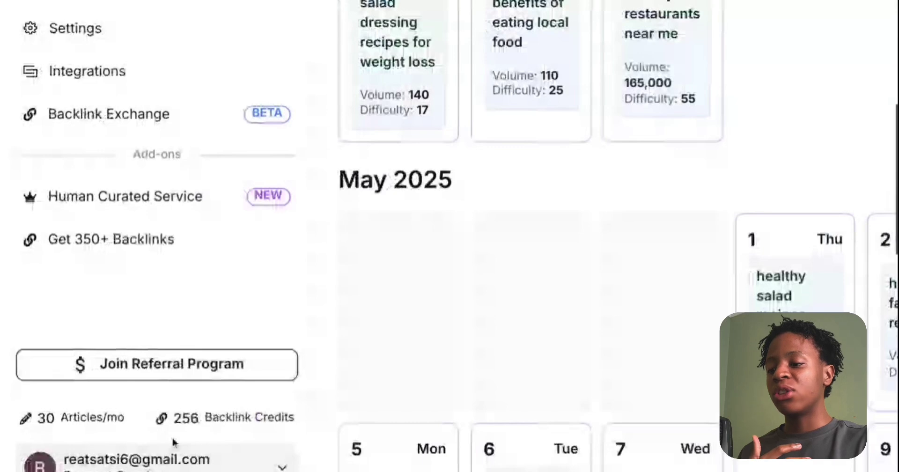
left_click(200, 421)
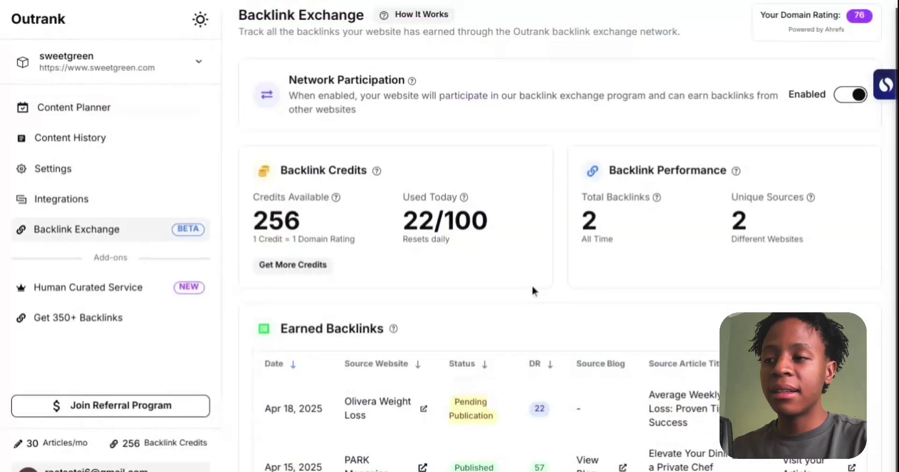
Examine sweetgreen's domain rating, backlink credits, backlink performance and list of earned backlinks.
scroll(533, 287, "up", 1)
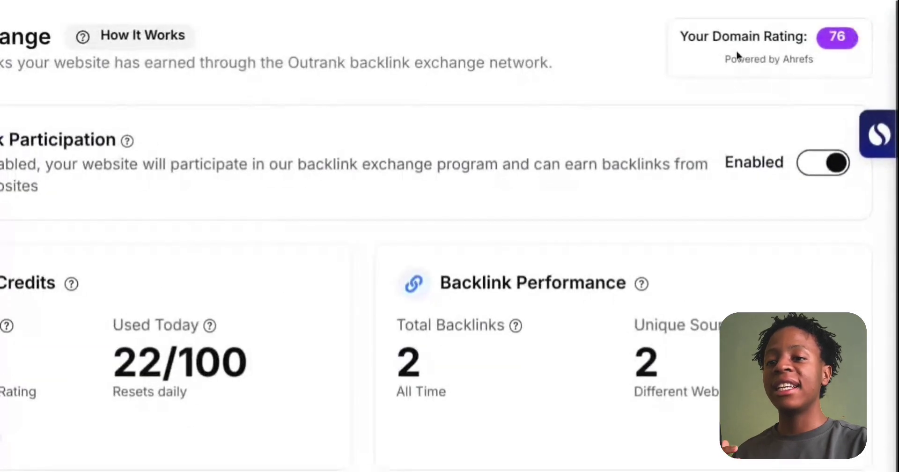
left_click_drag(691, 48, 841, 44)
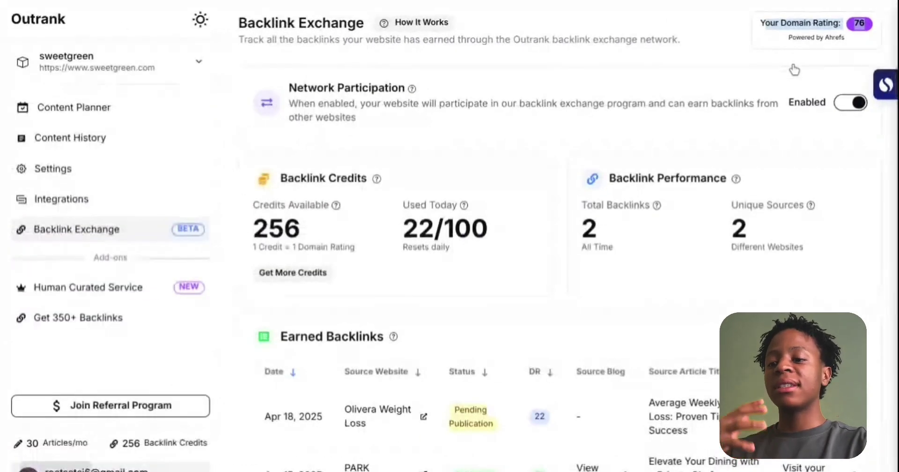
scroll(795, 70, "down", 1)
scroll(795, 70, "up", 1)
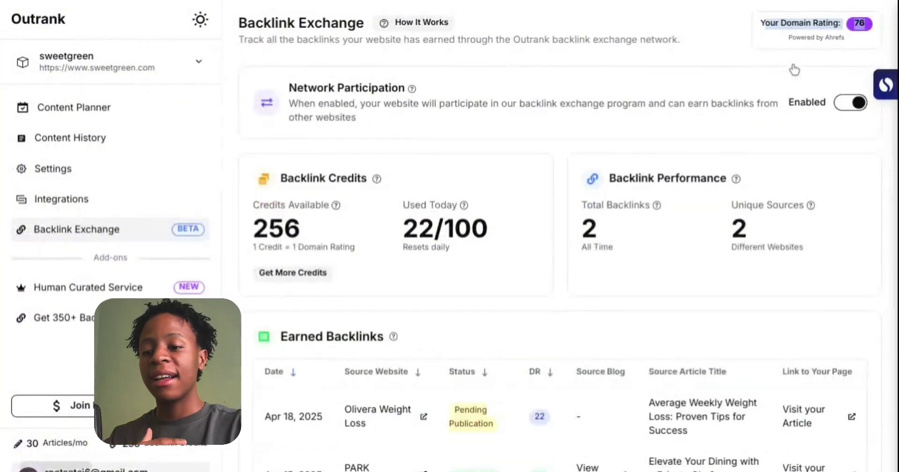
scroll(795, 70, "down", 1)
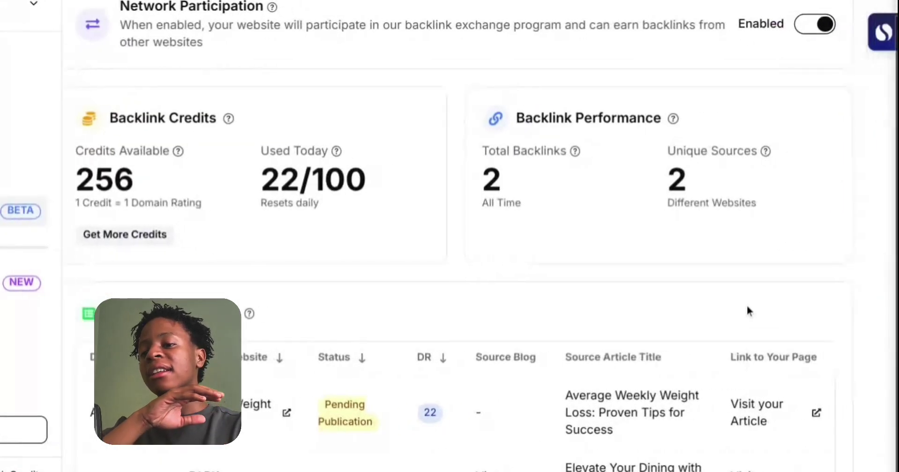
scroll(748, 311, "down", 2)
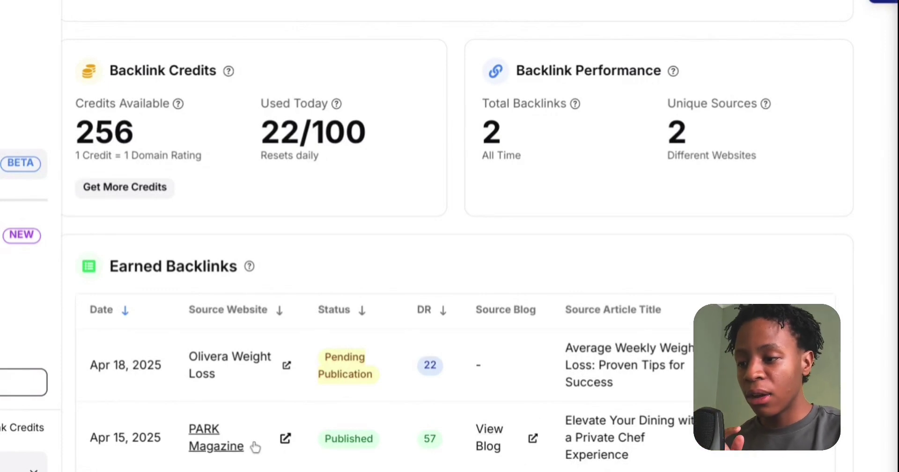
Open the published PARK Magazine backlink article about private chefs and locate its Sweetgreen Catering link.
left_click(274, 450)
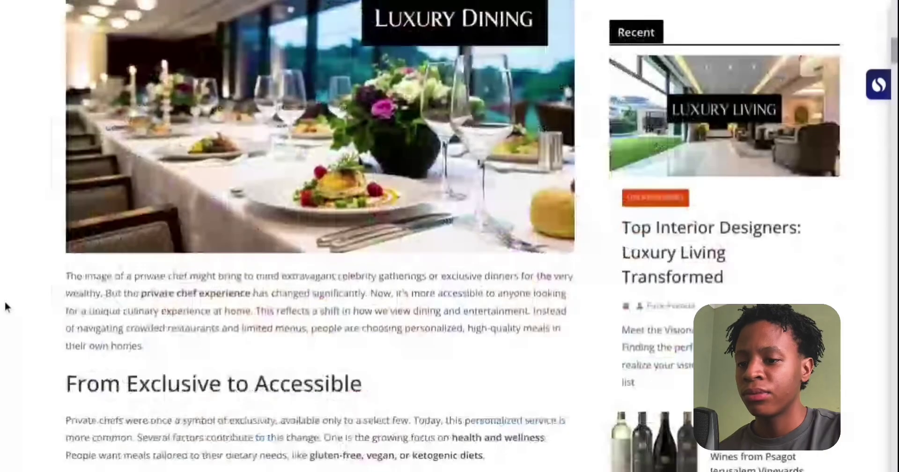
scroll(5, 304, "down", 4)
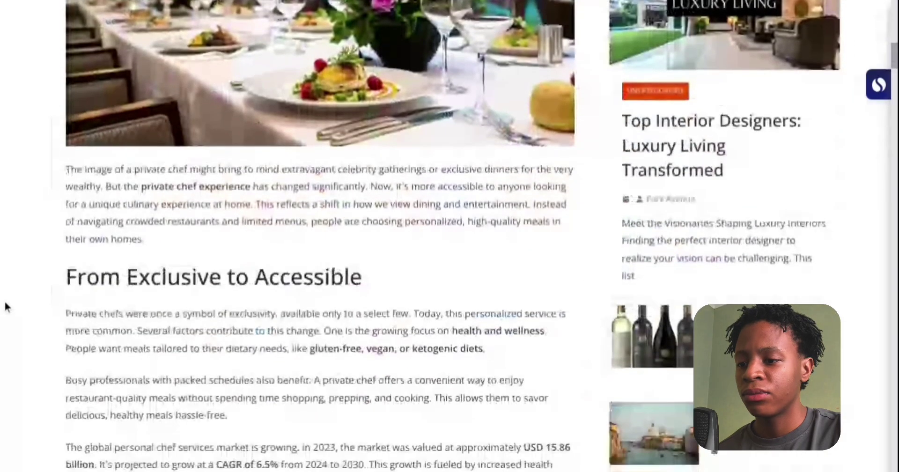
scroll(5, 302, "down", 4)
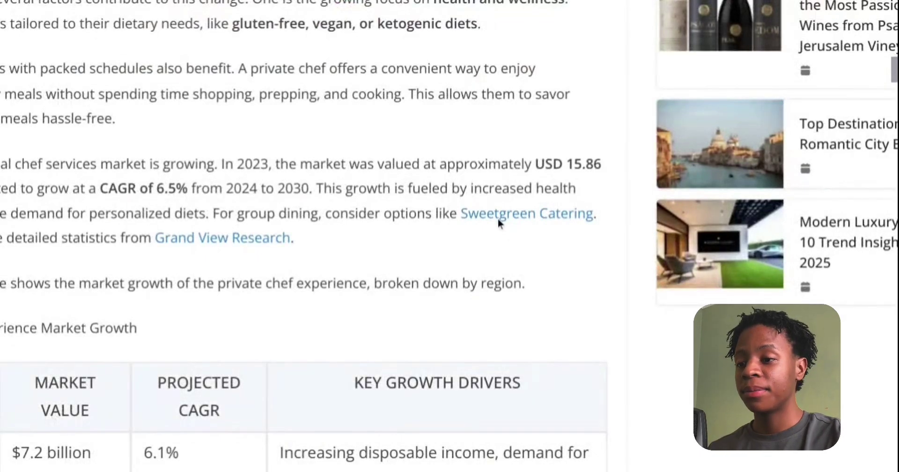
left_click(499, 218)
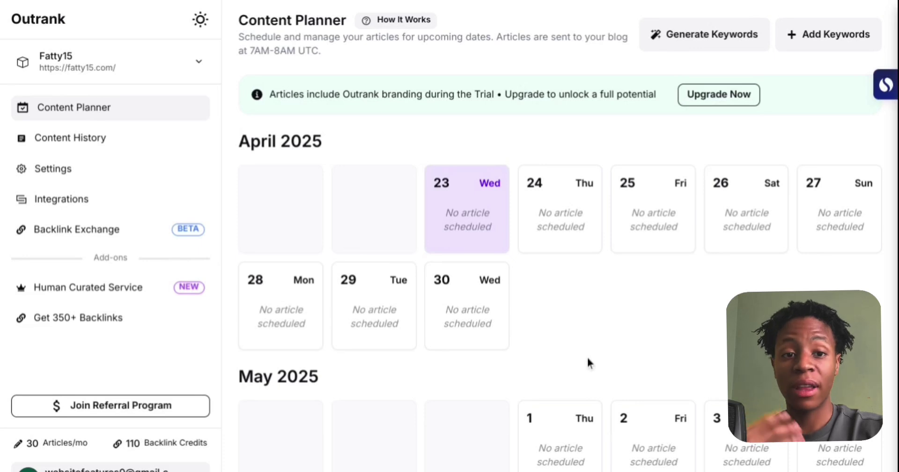
Open Fatty15's Content History and look over its generated articles with their keywords, difficulty and volume.
left_click(62, 140)
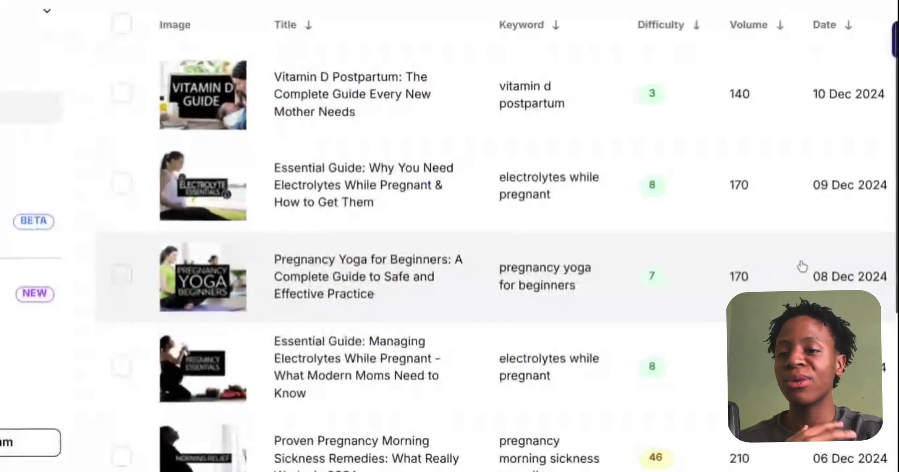
scroll(802, 265, "down", 6)
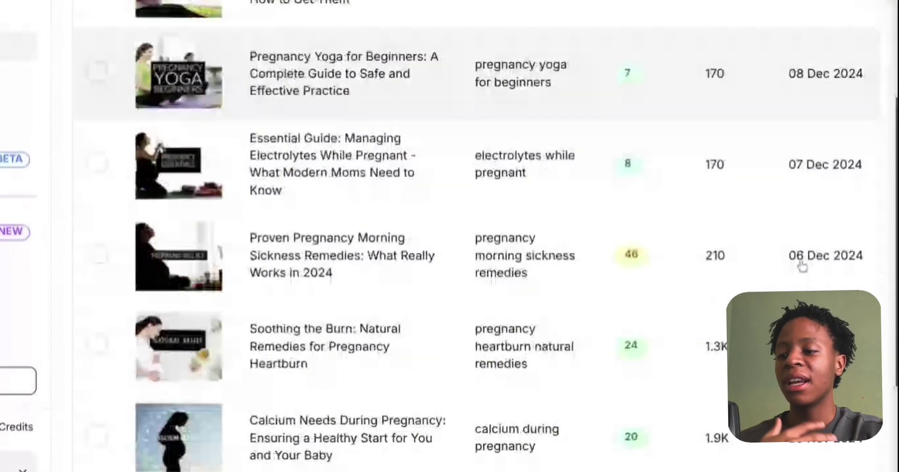
scroll(802, 266, "down", 3)
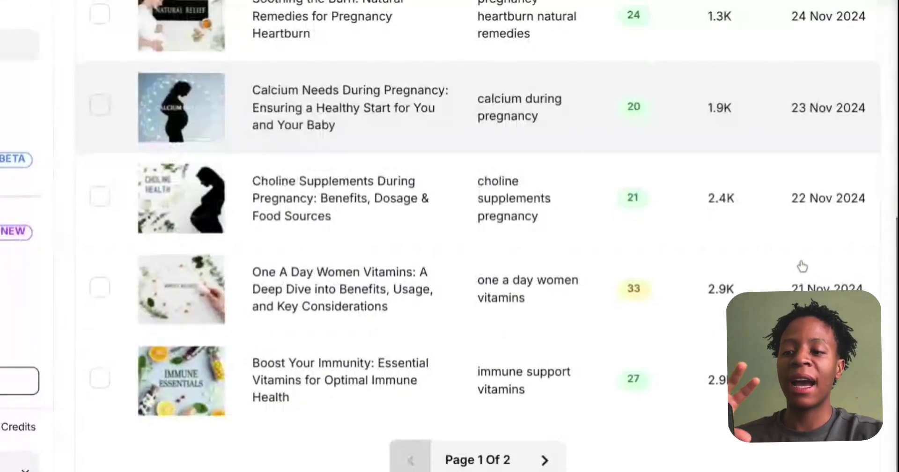
scroll(802, 266, "up", 2)
scroll(803, 266, "up", 6)
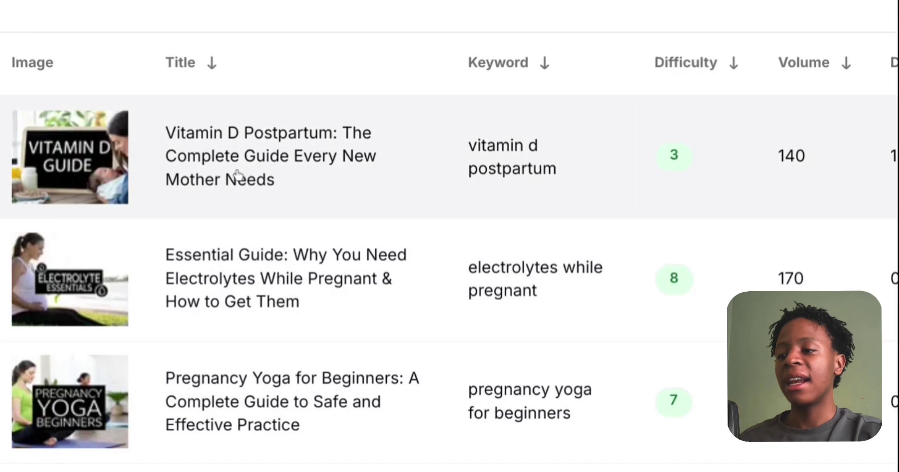
Open the article "Vitamin D Postpartum: The Complete Guide Every New Mother Needs" and read through its sections and images.
left_click(238, 174)
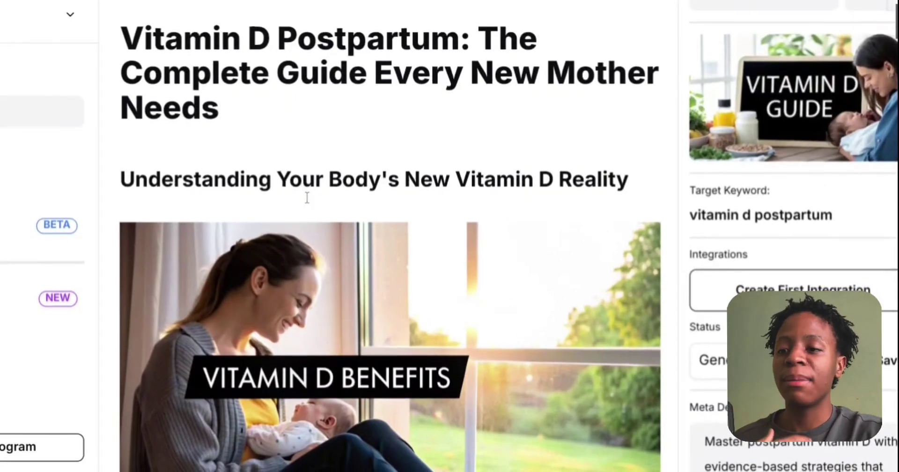
scroll(307, 197, "down", 2)
scroll(148, 316, "down", 5)
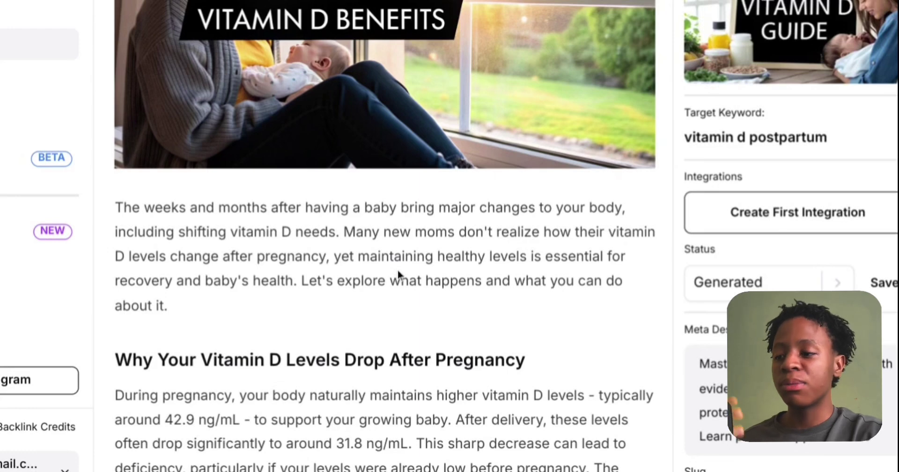
scroll(397, 270, "down", 1)
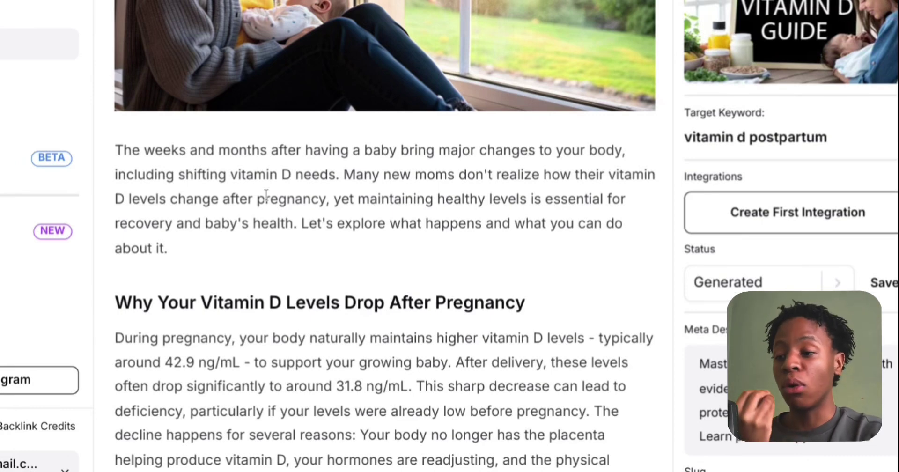
scroll(266, 194, "down", 3)
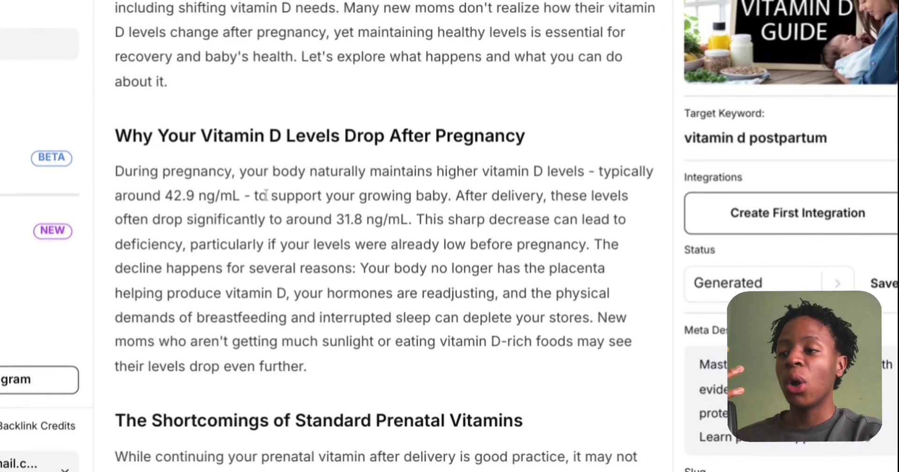
scroll(266, 195, "down", 1)
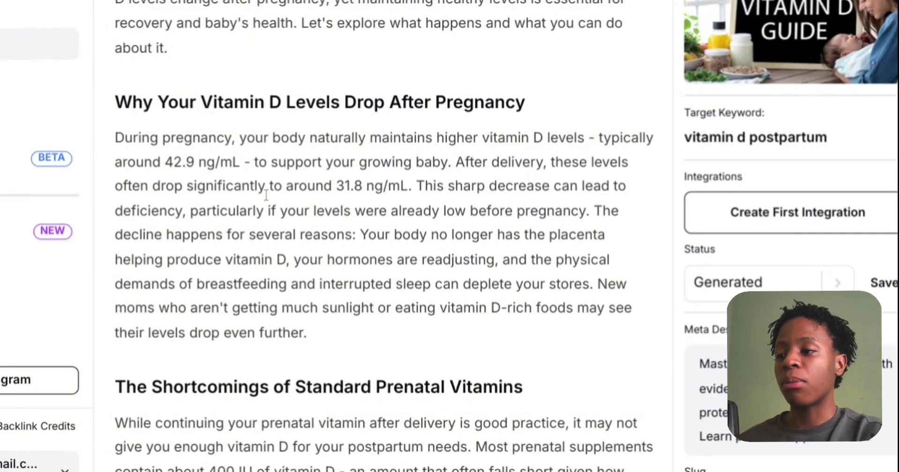
scroll(266, 195, "down", 4)
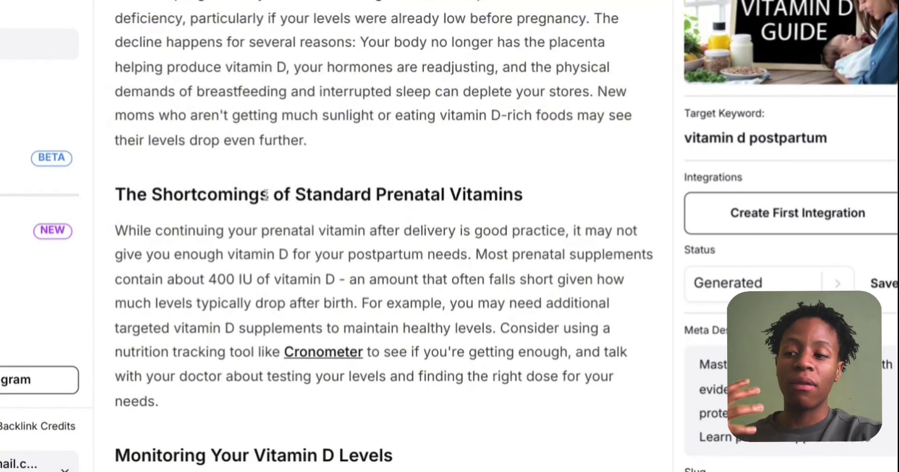
scroll(265, 194, "down", 8)
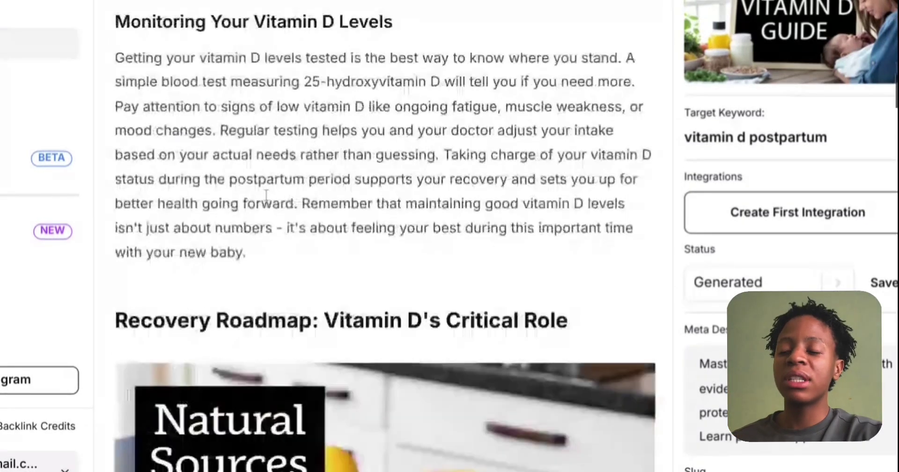
scroll(266, 194, "down", 8)
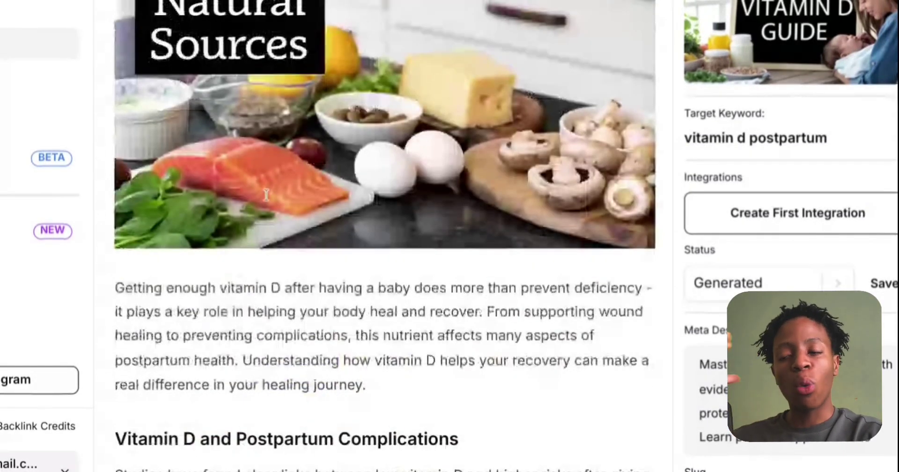
Read the article's postpartum complications and overall recovery sections, checking the inline Fatty15 link and the meta description.
scroll(265, 194, "down", 5)
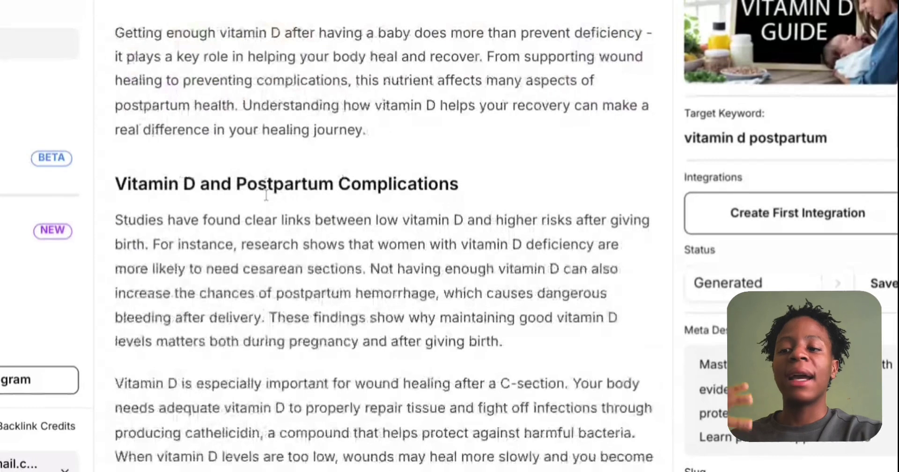
scroll(266, 194, "down", 3)
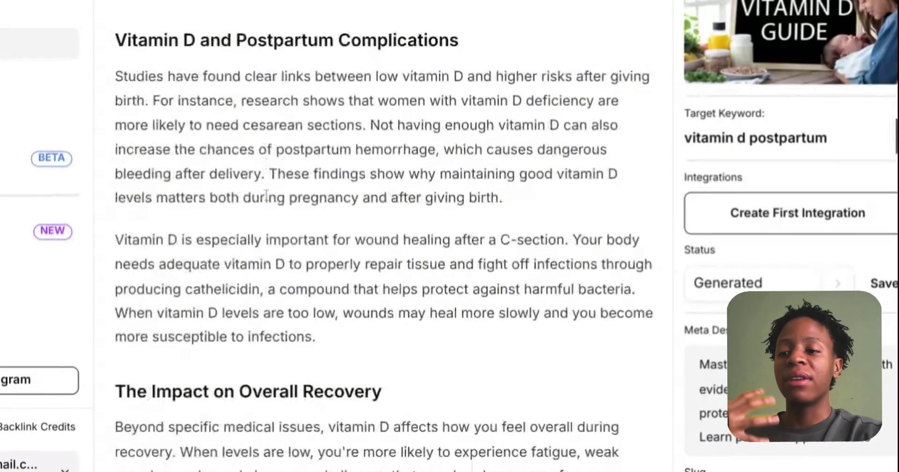
scroll(266, 195, "down", 2)
scroll(266, 192, "down", 5)
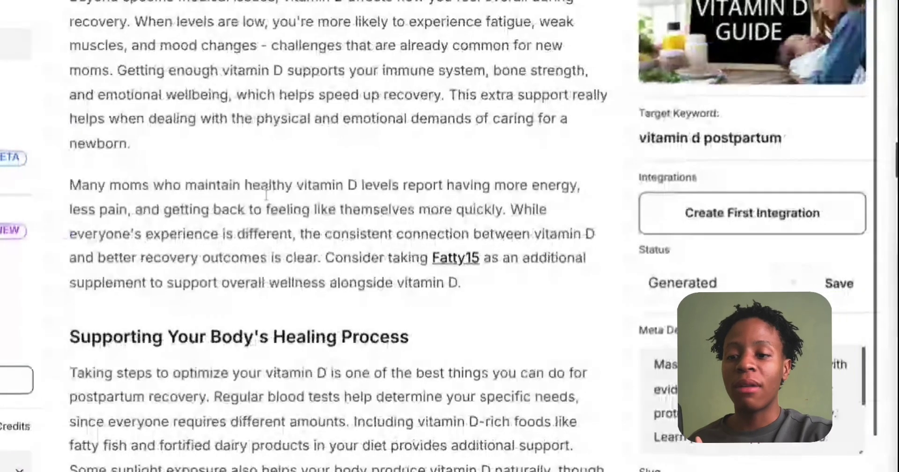
scroll(266, 192, "down", 1)
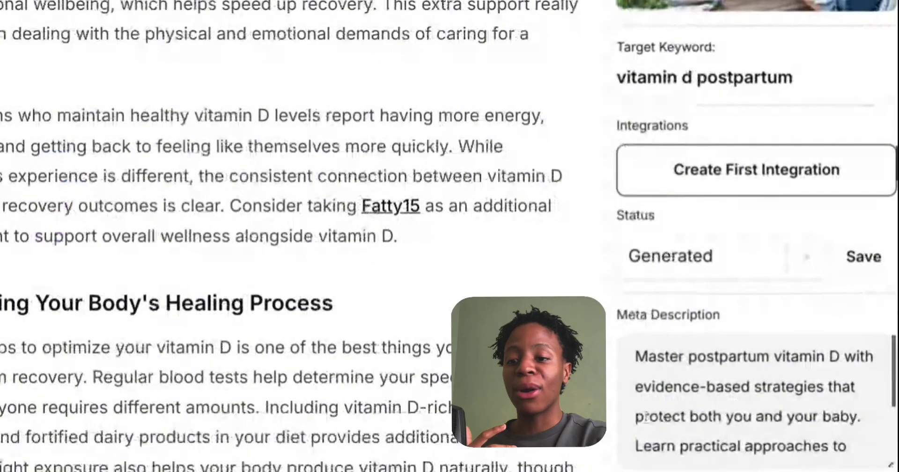
scroll(716, 379, "down", 1)
scroll(717, 378, "down", 3)
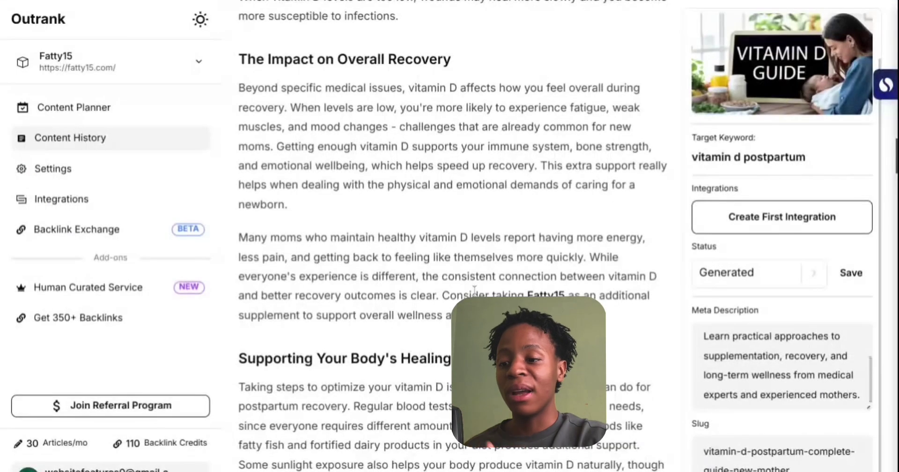
Review the supplementation strategies section, and briefly play the embedded YouTube video under "Identifying and Addressing Risk Factors".
scroll(474, 290, "down", 20)
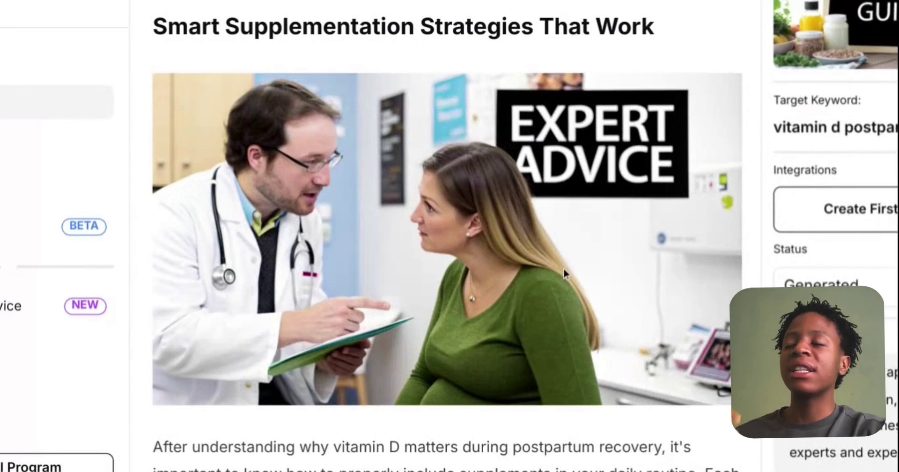
scroll(563, 269, "down", 5)
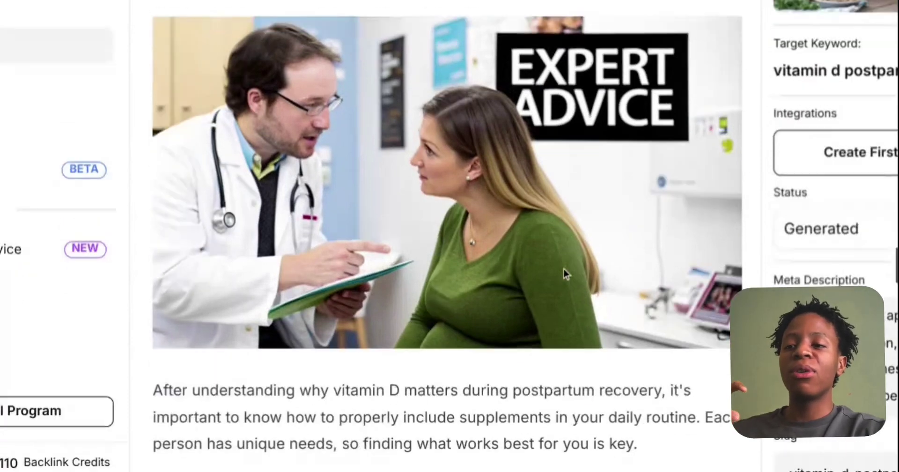
scroll(563, 266, "down", 20)
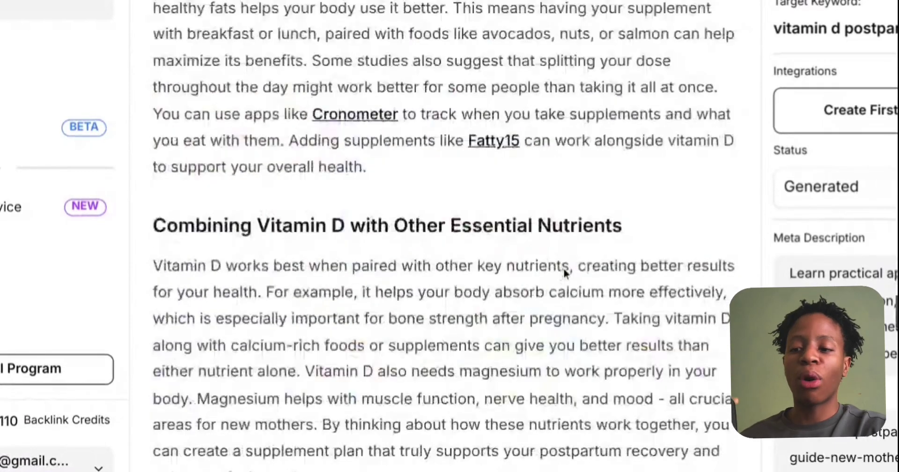
scroll(564, 273, "down", 2)
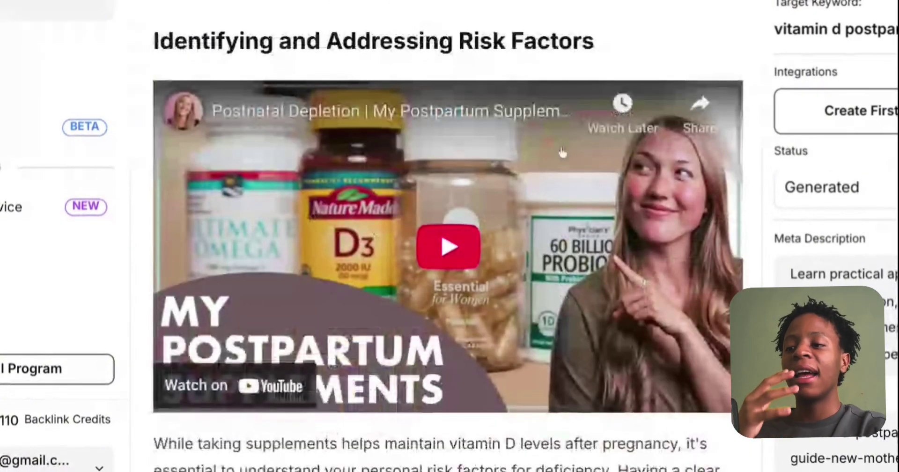
left_click(448, 246)
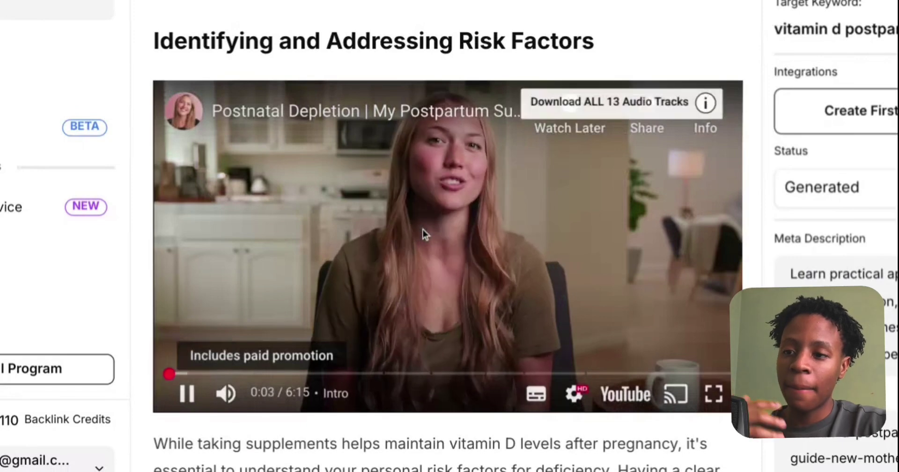
left_click(424, 230)
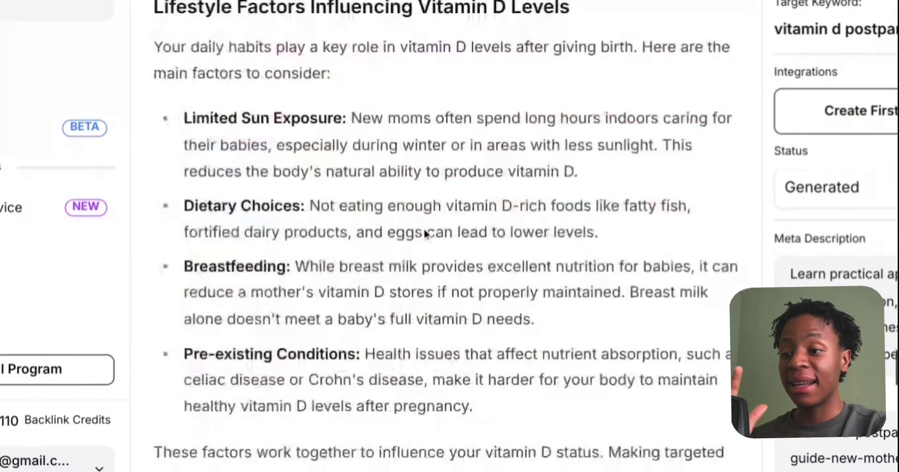
Look through the remaining sections from lifestyle factors to "Building Long-term Wellness", and return to the article's title.
scroll(423, 229, "down", 5)
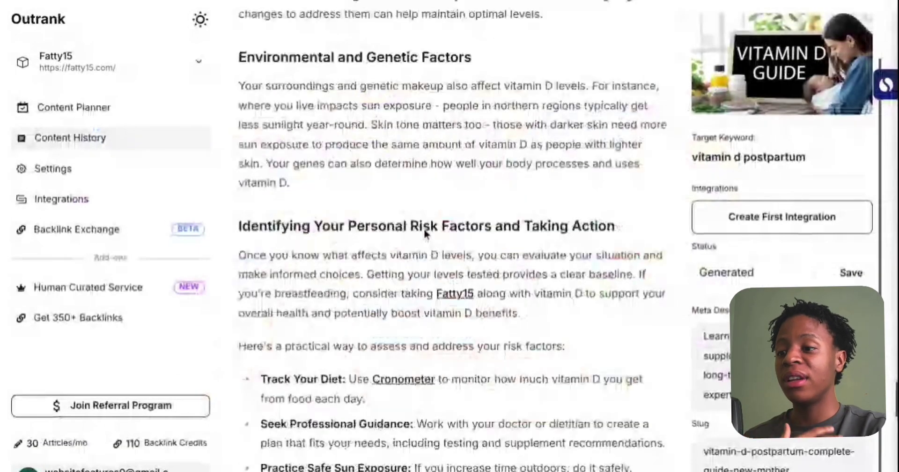
scroll(425, 233, "down", 10)
scroll(426, 234, "up", 3)
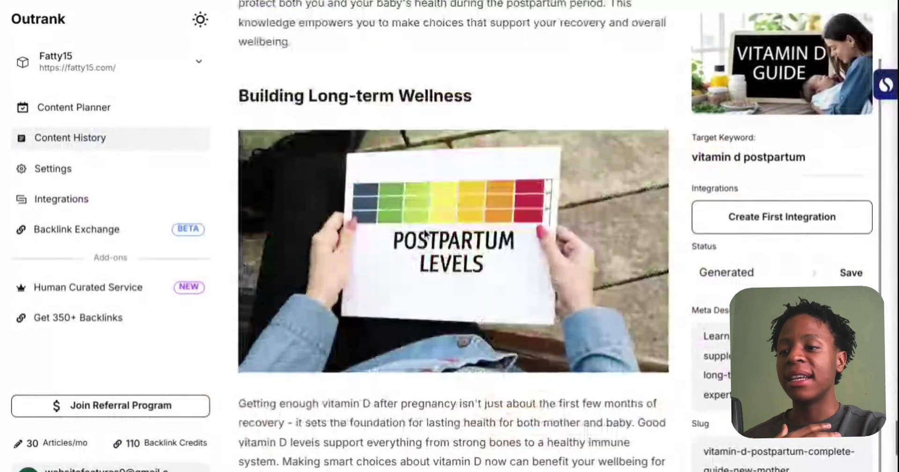
scroll(426, 234, "down", 12)
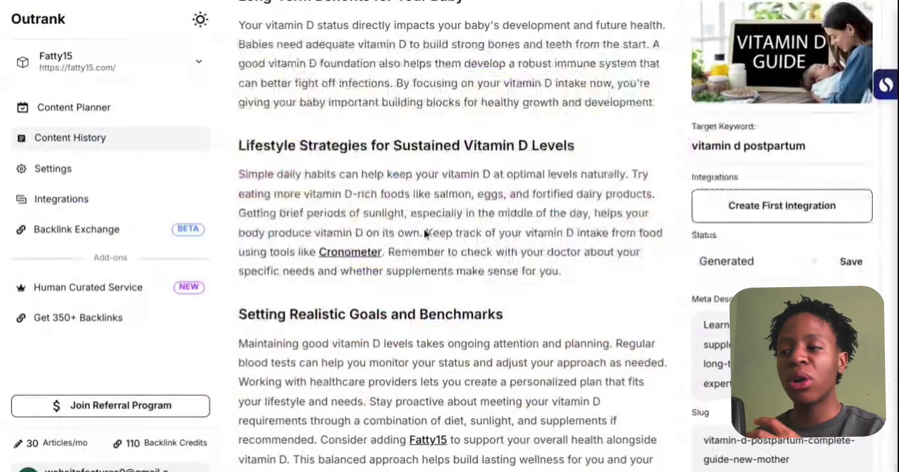
scroll(425, 233, "up", 10)
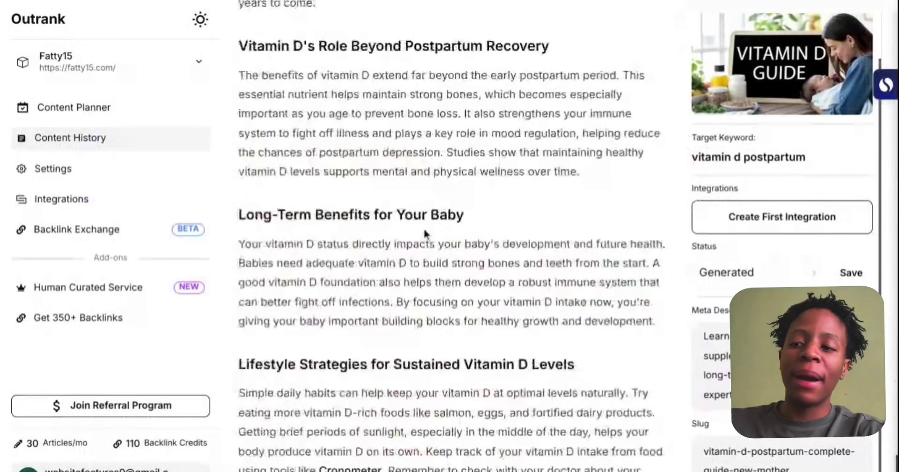
scroll(425, 232, "up", 3)
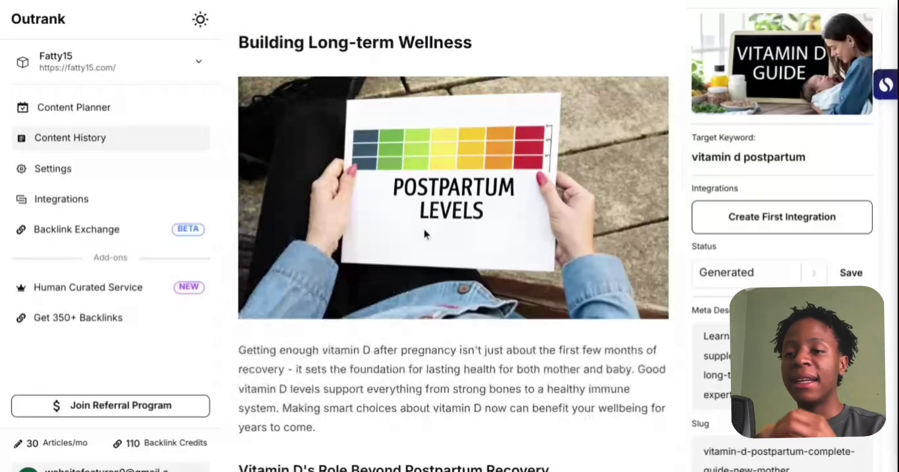
scroll(424, 233, "up", 20)
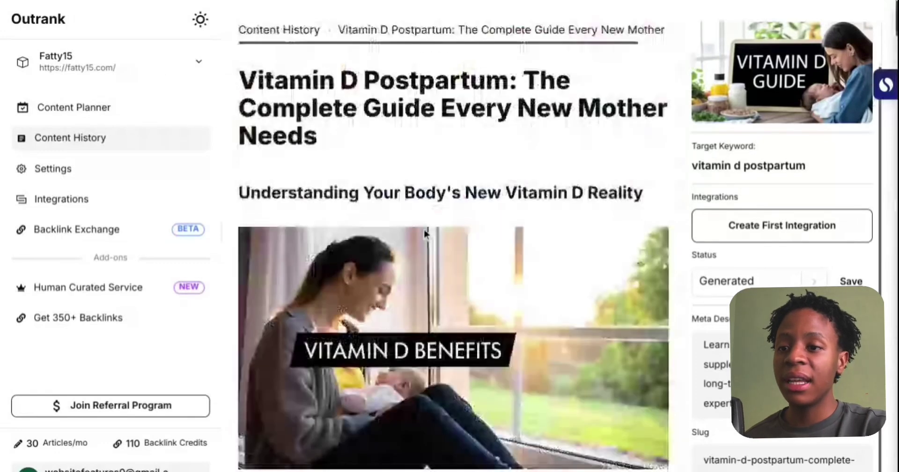